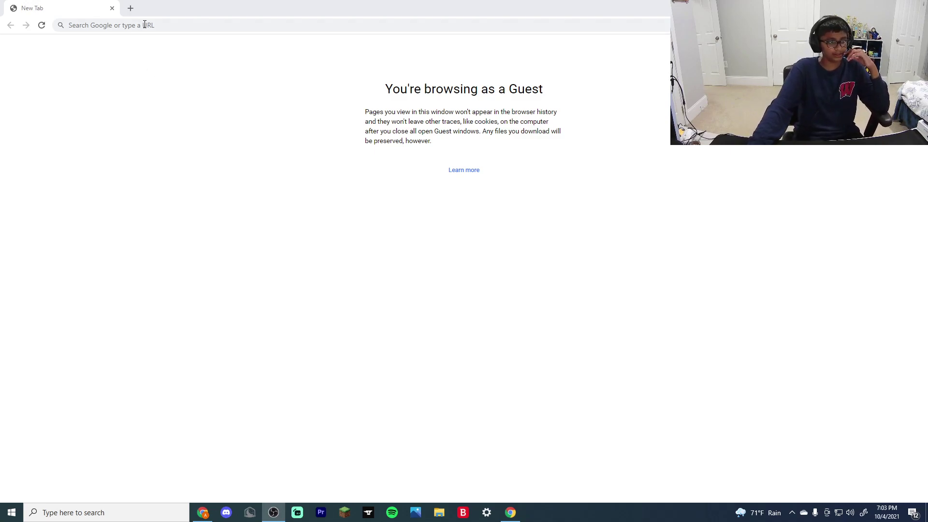
# Load aternos.org in the blank Chrome tab
pyautogui.click(118, 27)
pyautogui.write('at')
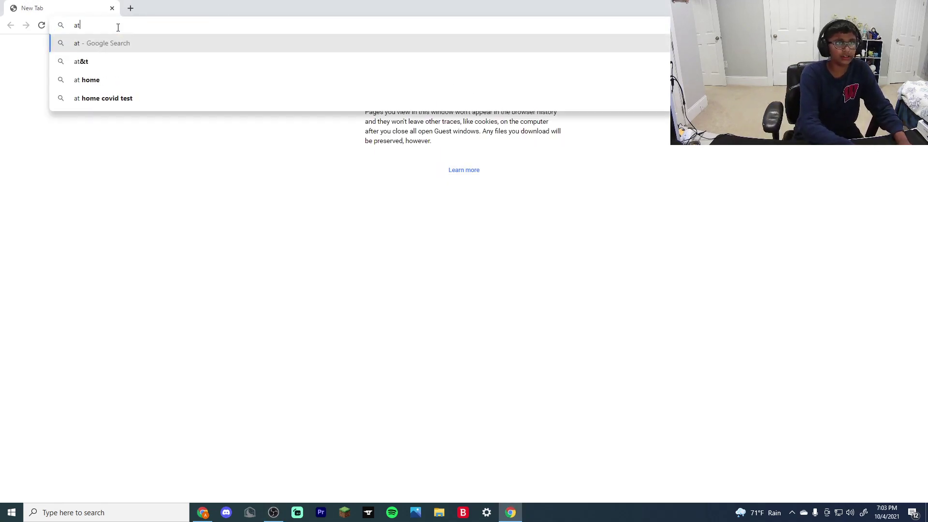
pyautogui.write('ernos')
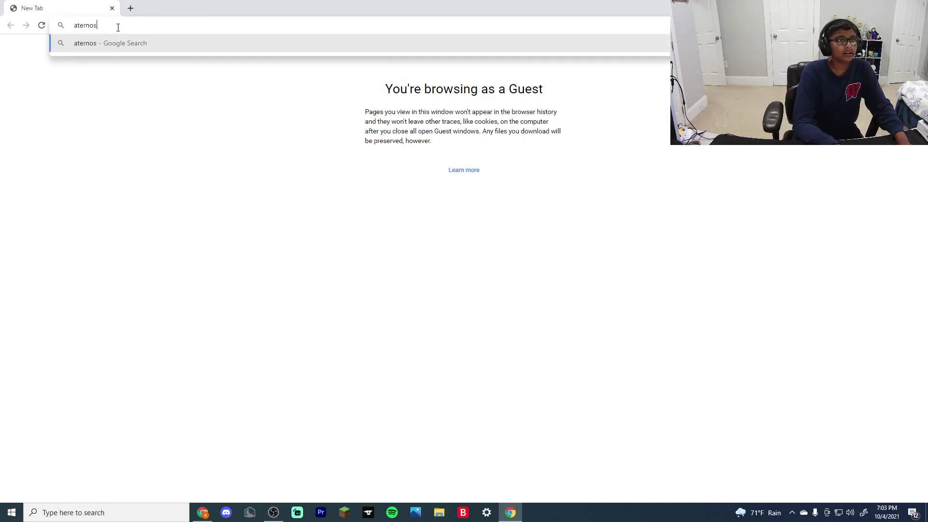
pyautogui.write('.org')
pyautogui.press('Return')
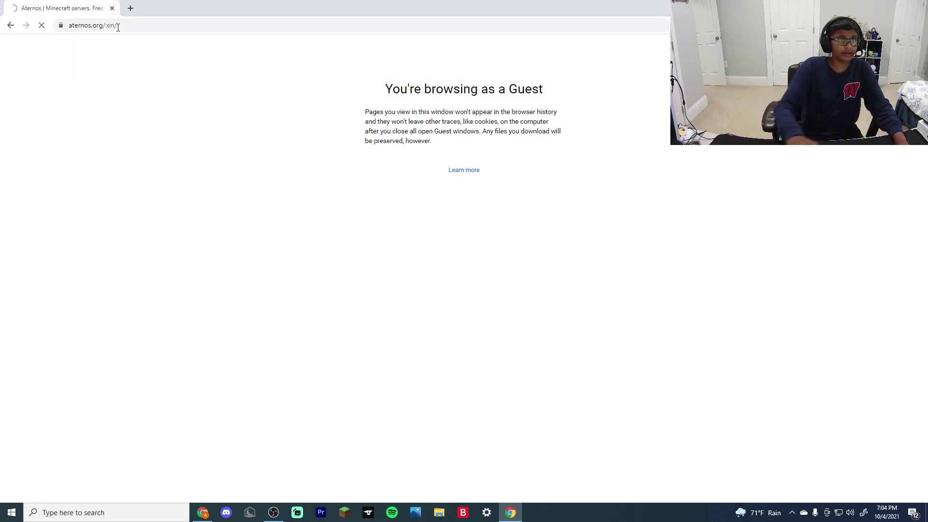
# Sign in to Aternos with Google and reach the Spigot 1.17.1 server dashboard
pyautogui.scroll(-4, 927, 214)
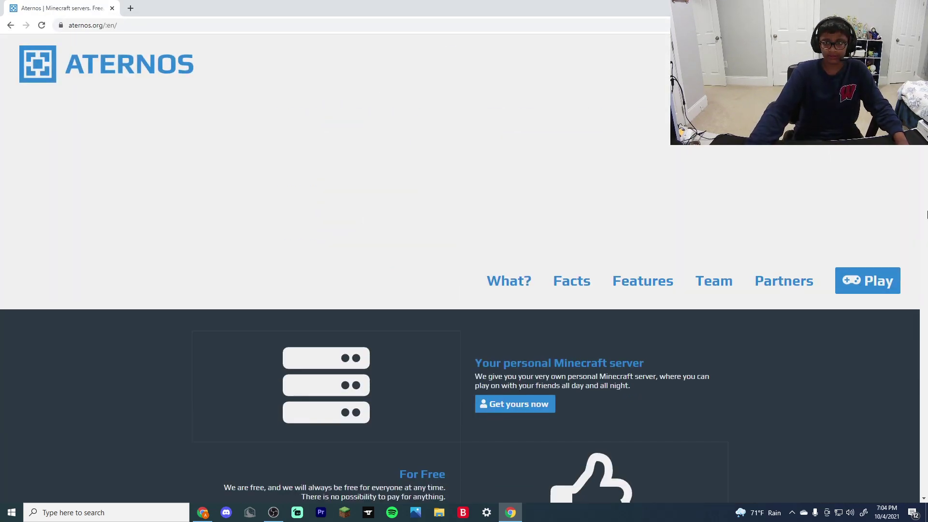
pyautogui.click(881, 285)
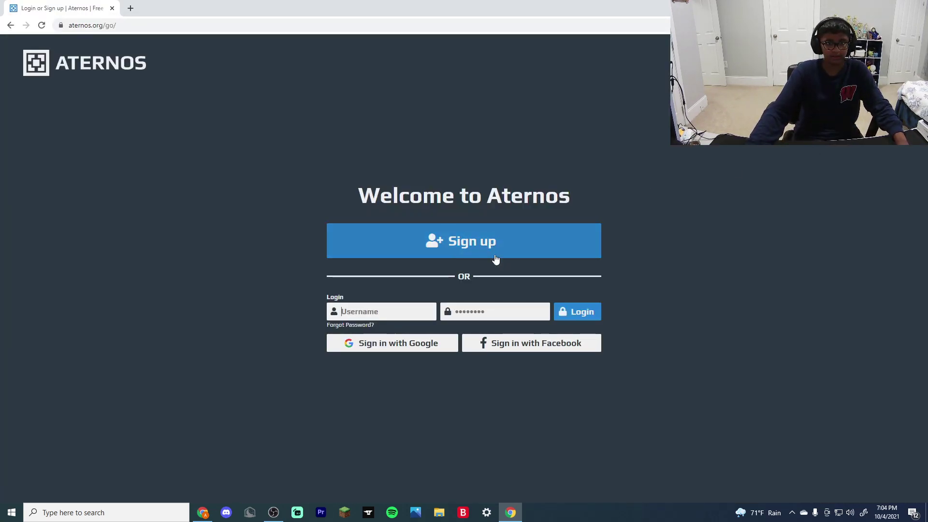
pyautogui.click(400, 343)
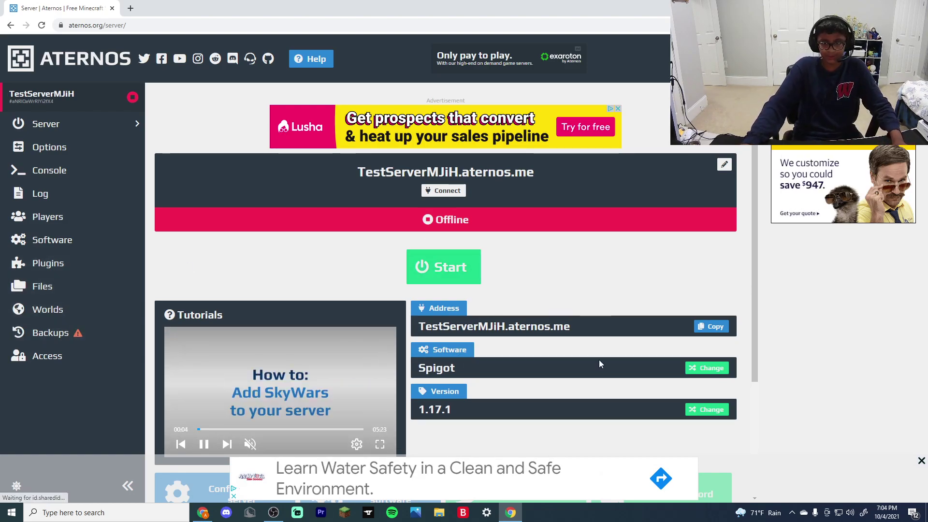
pyautogui.scroll(-3, 599, 363)
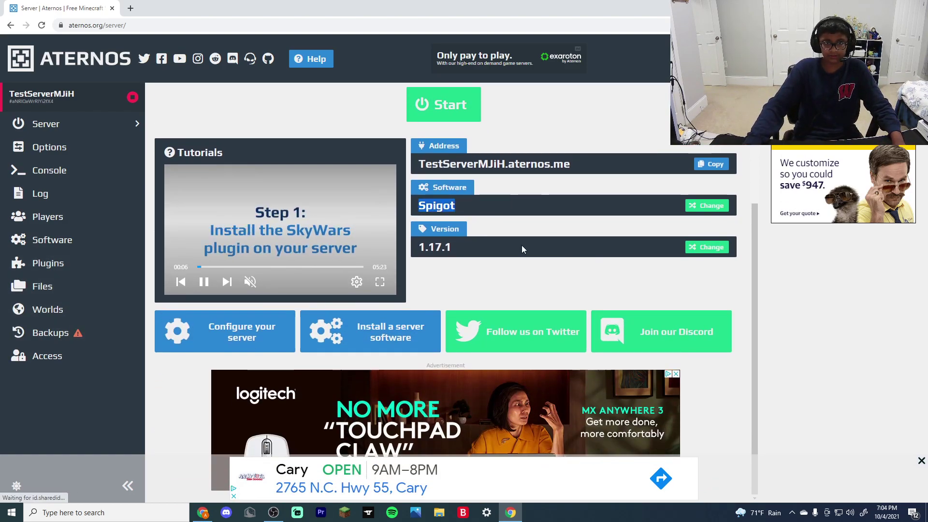
pyautogui.click(524, 258)
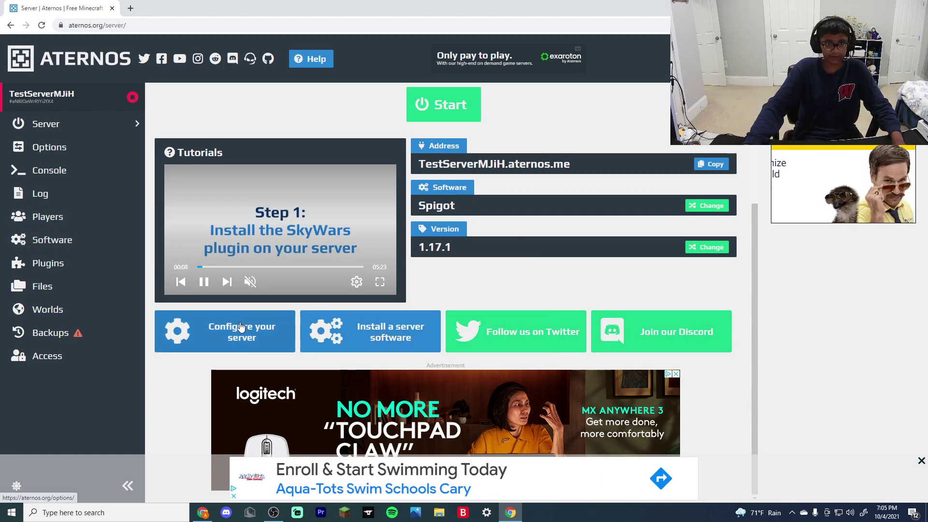
# Glance at the server software types list, then return to the Server overview
pyautogui.click(399, 338)
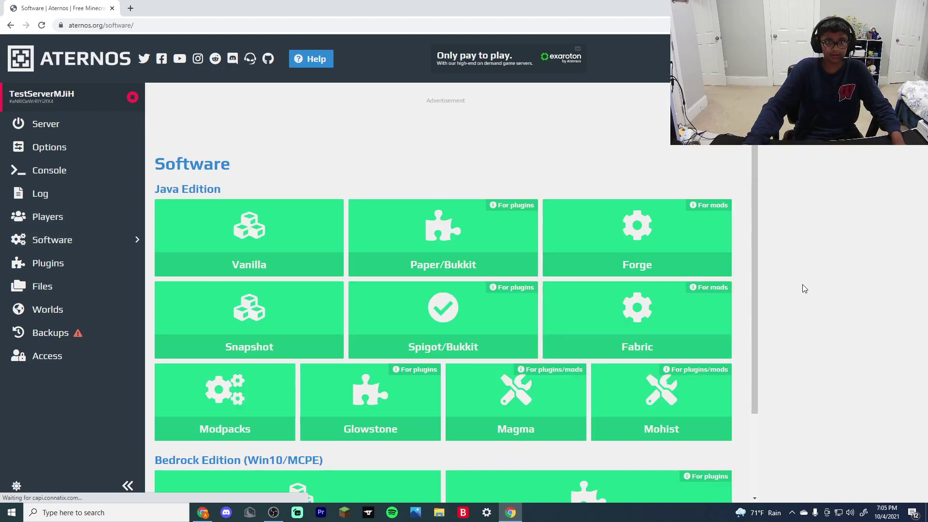
pyautogui.click(62, 127)
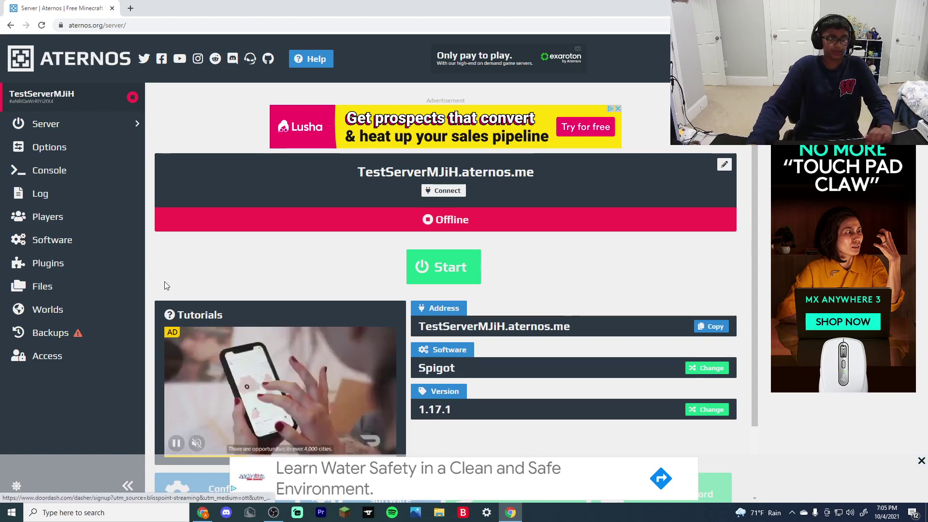
# Search plugins for 'lifesteal' and install LifeSteal SMP Plugin version Alpha 1.6.4.0
pyautogui.click(41, 265)
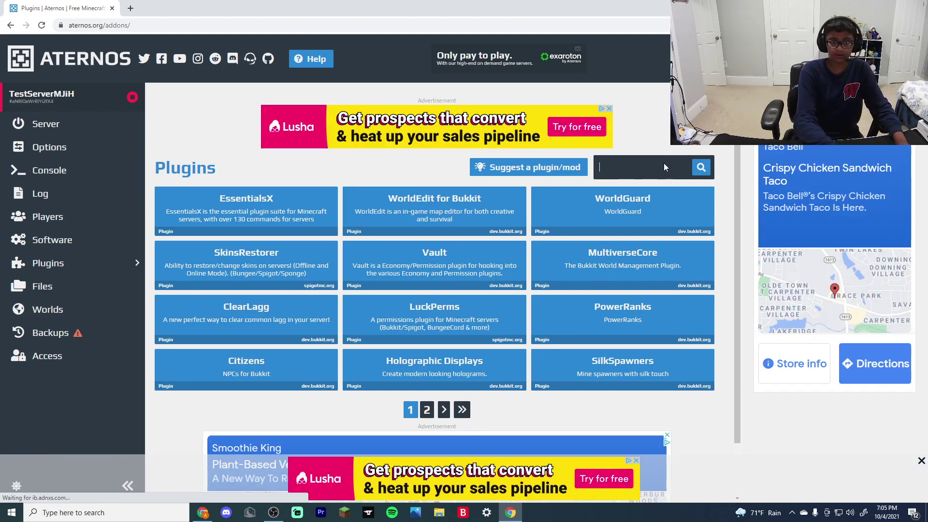
pyautogui.click(665, 163)
pyautogui.write('lifesteal')
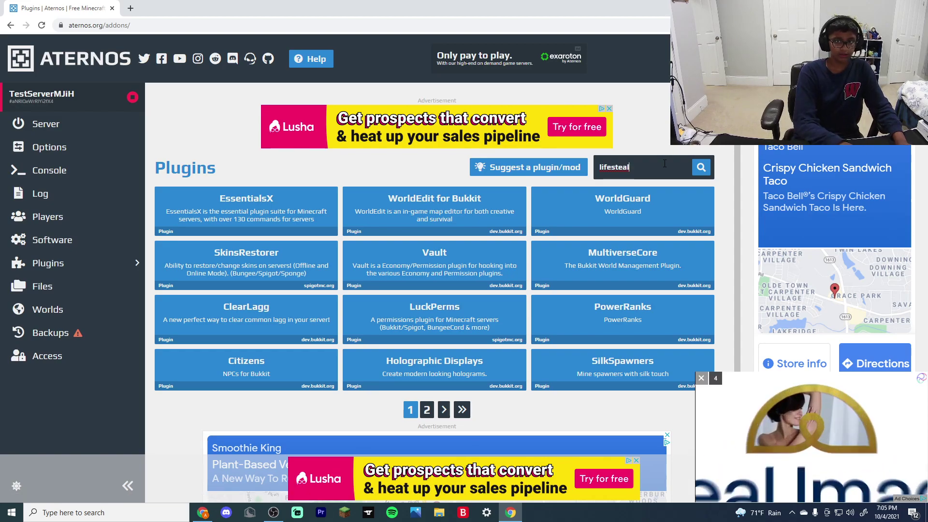
pyautogui.press('Return')
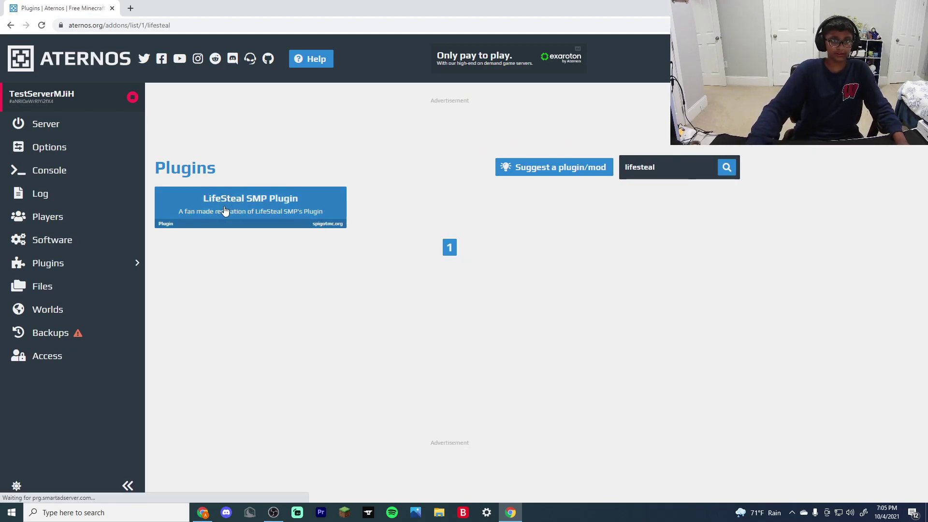
pyautogui.click(221, 209)
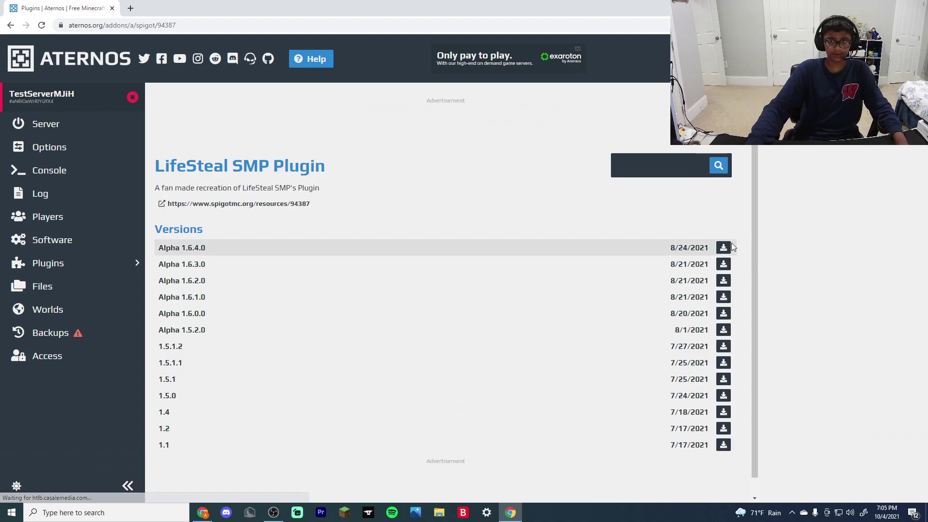
pyautogui.click(724, 246)
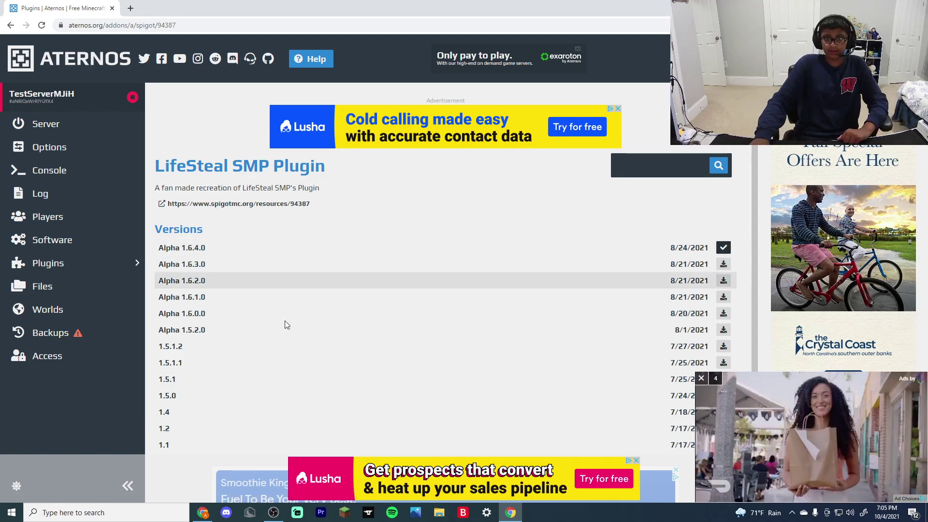
# Start the server from the overview and dismiss the notifications prompt
pyautogui.click(18, 127)
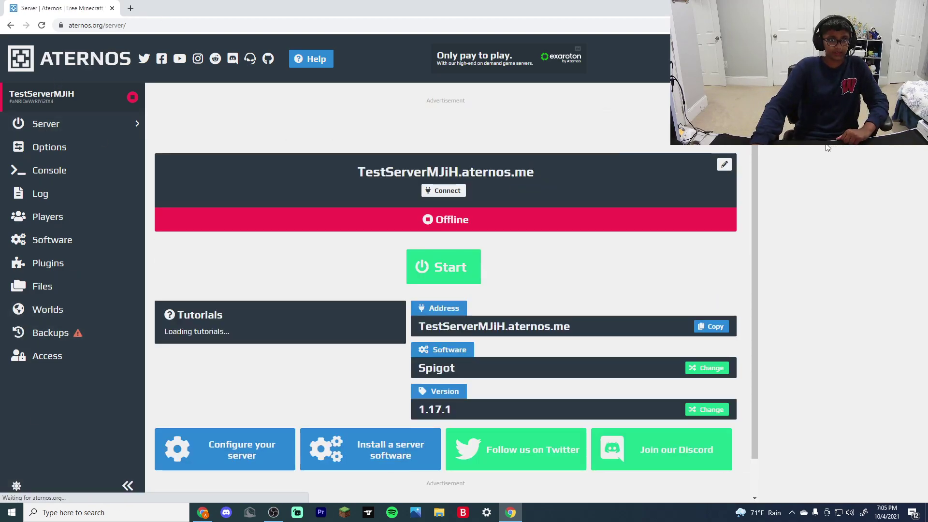
pyautogui.click(442, 267)
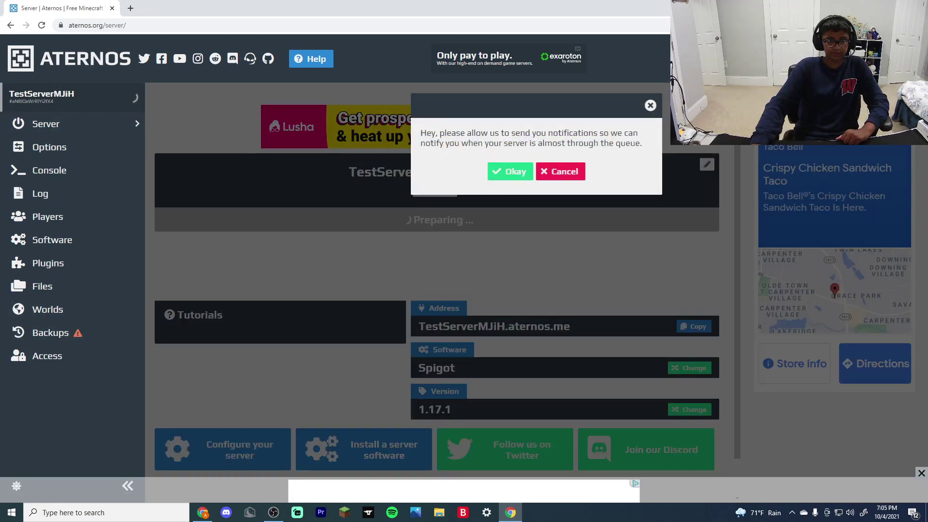
pyautogui.click(532, 172)
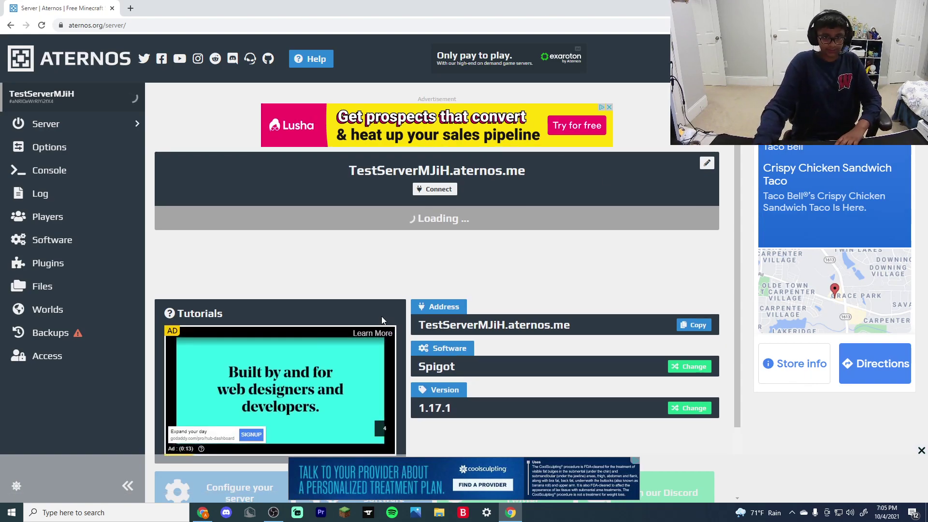
# Scroll through the server.properties settings to review them
pyautogui.scroll(-2, 402, 309)
pyautogui.scroll(2, 296, 271)
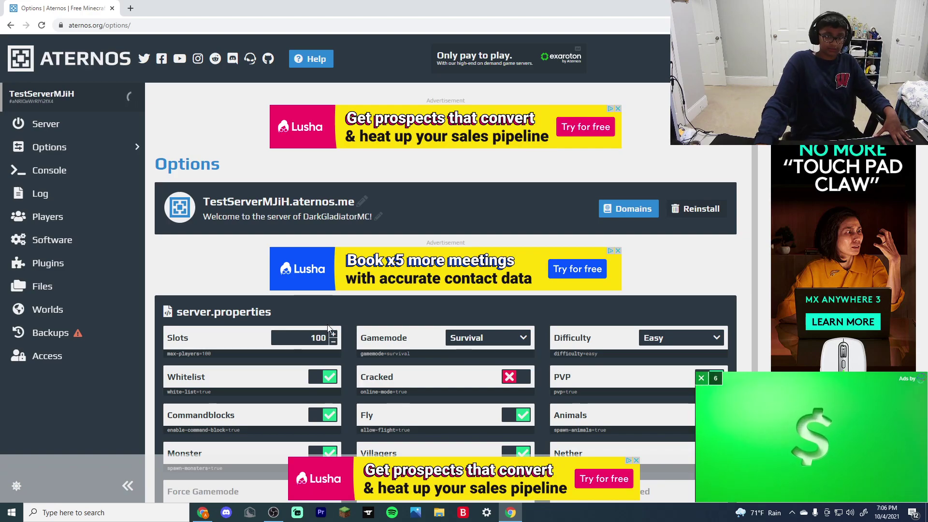
pyautogui.scroll(-2, 497, 319)
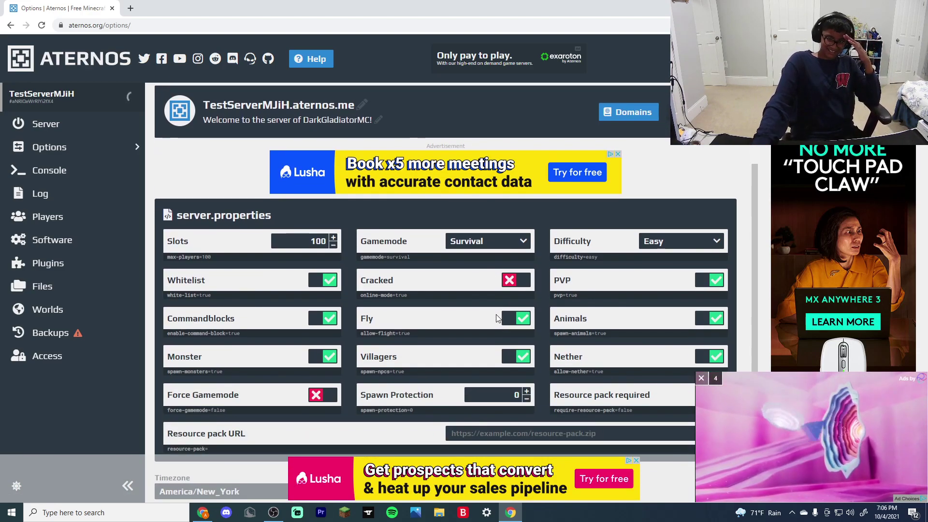
pyautogui.scroll(-1, 498, 317)
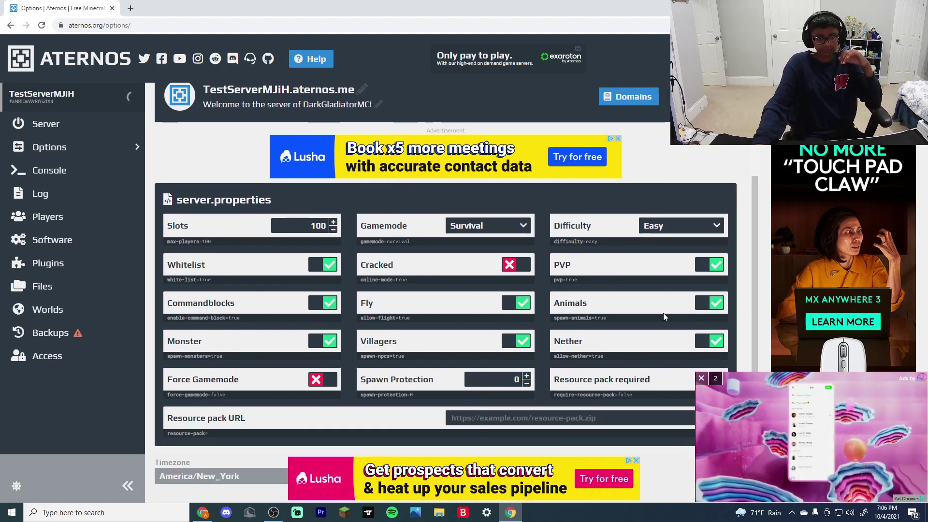
pyautogui.scroll(3, 446, 179)
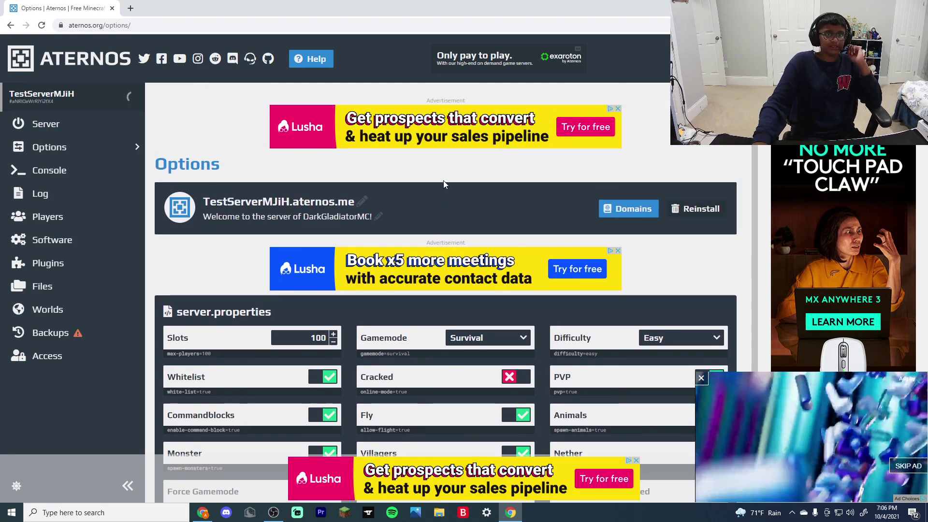
# Highlight the server address on the status page and dismiss the banner ad during boot
pyautogui.click(144, 124)
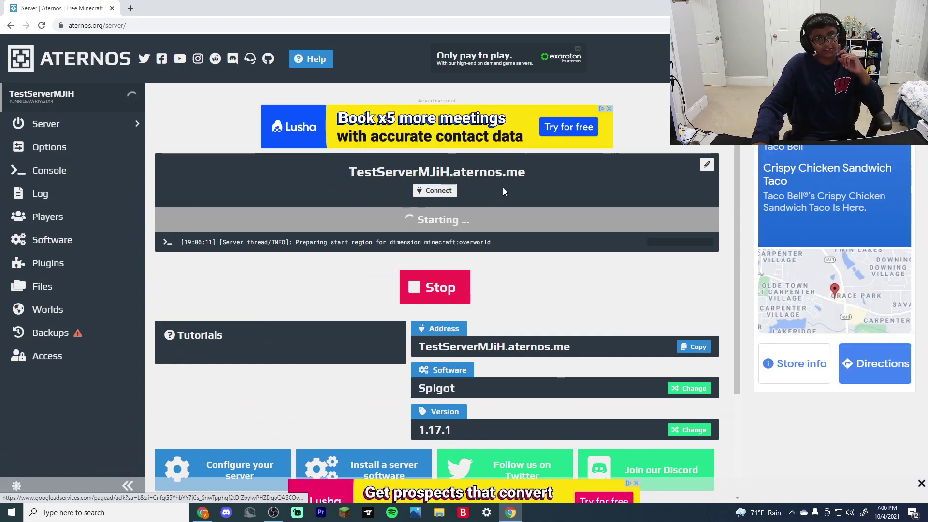
pyautogui.moveTo(357, 172); pyautogui.dragTo(520, 169)
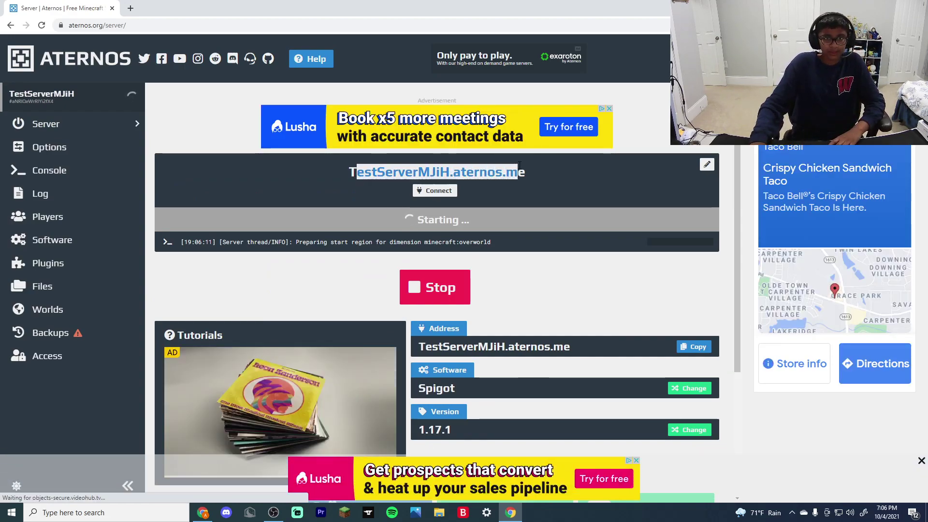
pyautogui.click(516, 178)
pyautogui.moveTo(351, 182); pyautogui.dragTo(560, 179)
pyautogui.click(558, 178)
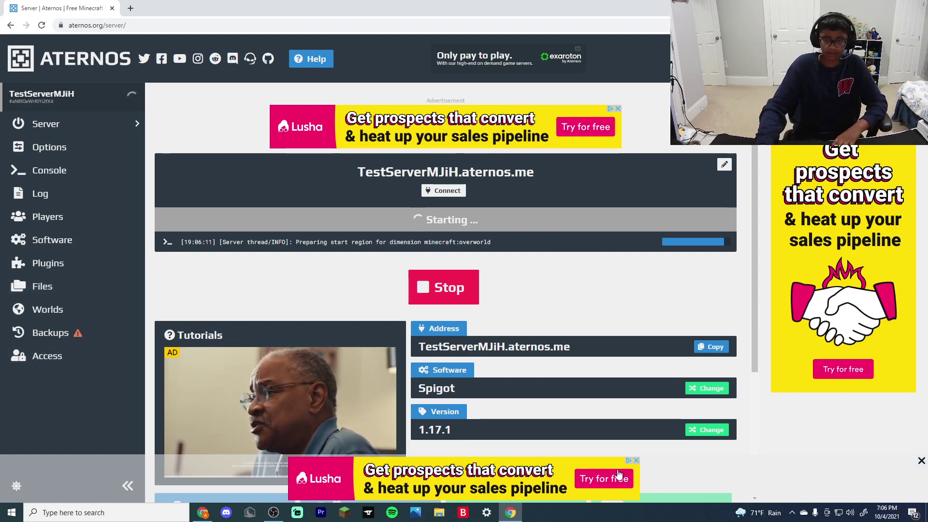
pyautogui.click(636, 460)
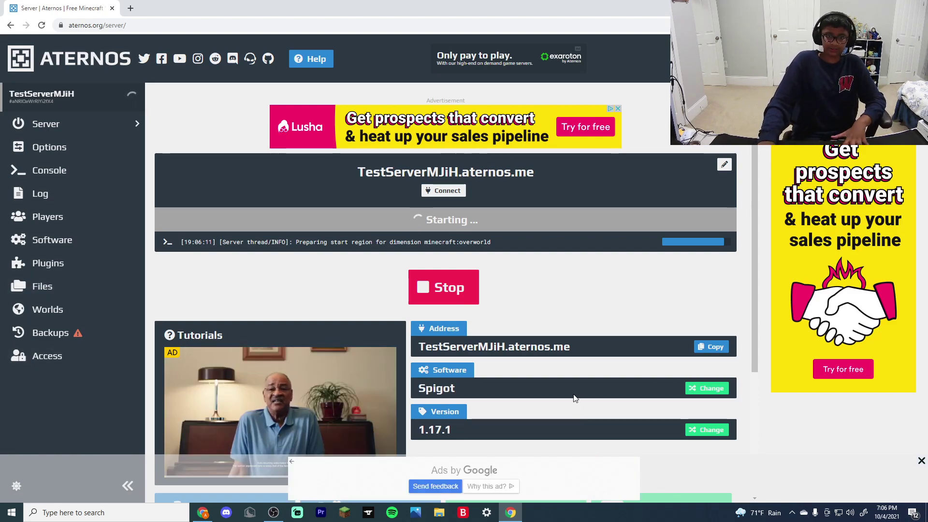
# Wait on the server page until it reads Online with 0/100 players
pyautogui.scroll(-2, 550, 301)
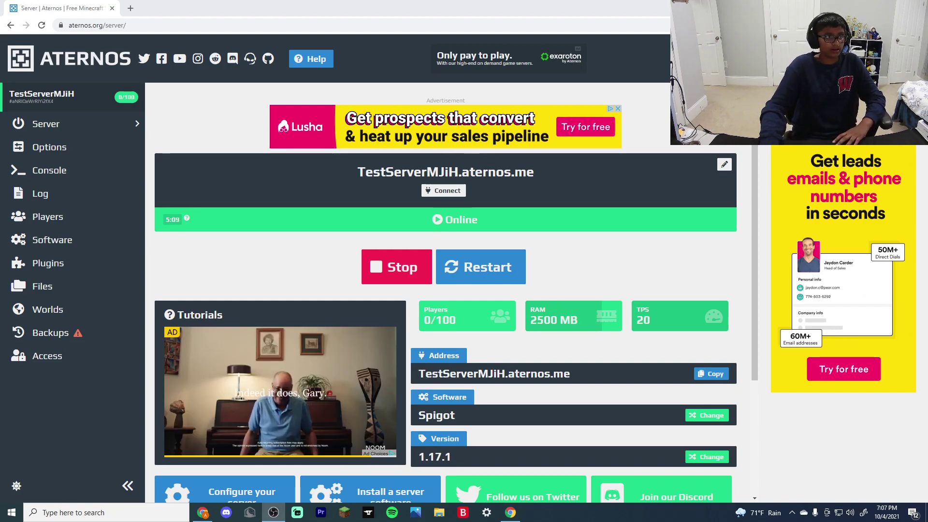
pyautogui.moveTo(274, 511)
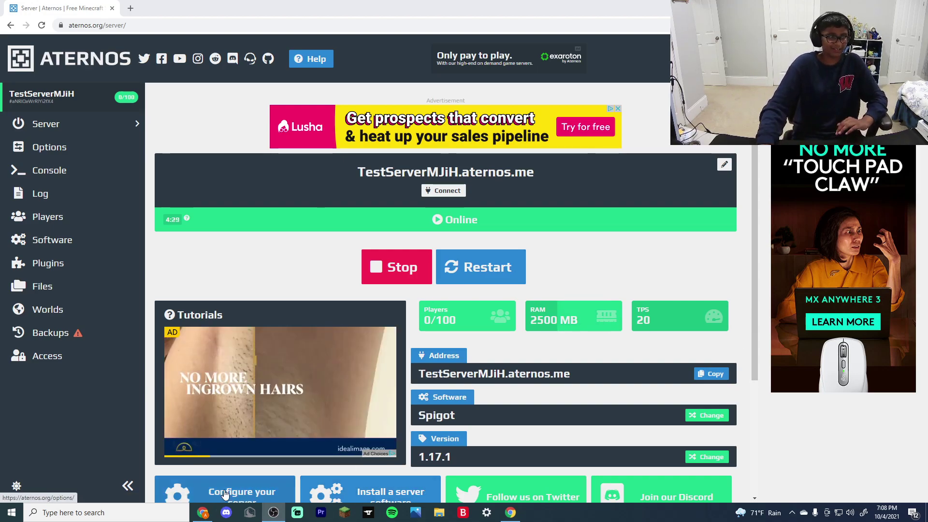
# Open plugins > Lifesteal-Smp-Plugin > config.yml from the server Files browser
pyautogui.scroll(-3, 270, 328)
pyautogui.scroll(3, 278, 332)
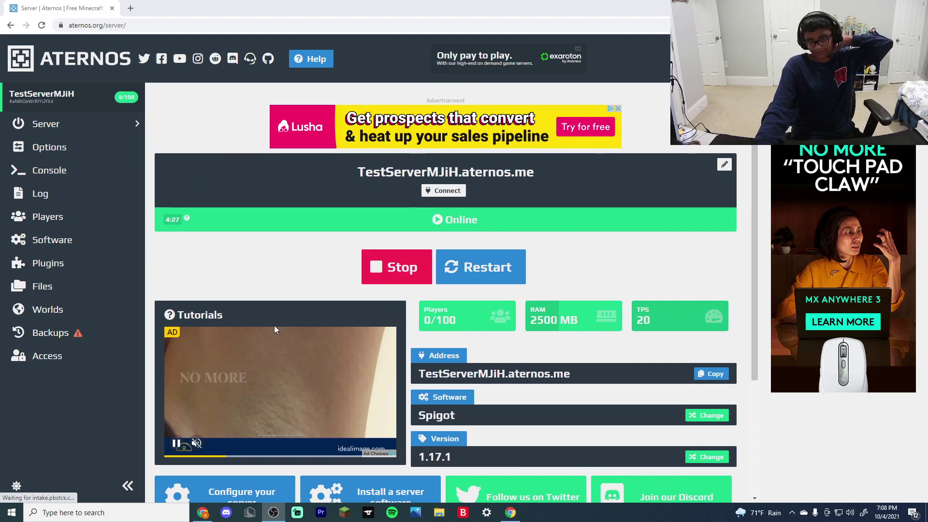
pyautogui.click(77, 263)
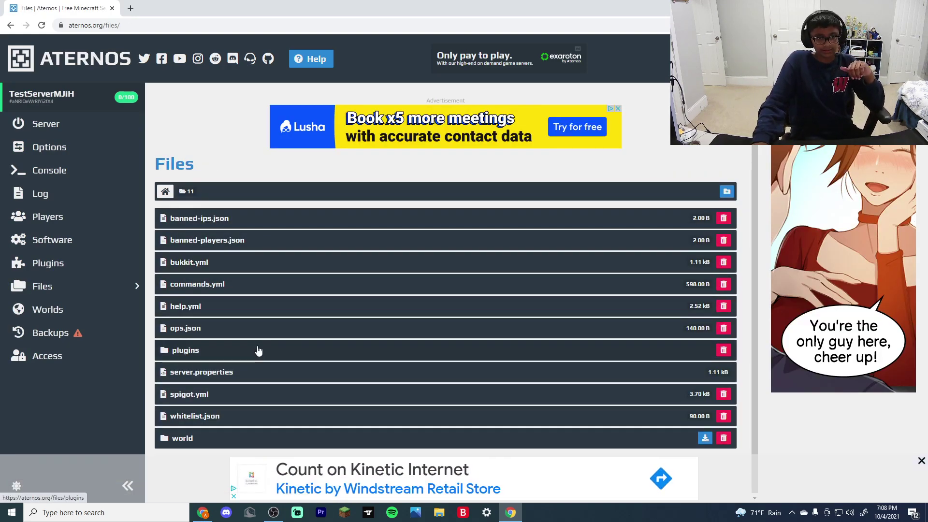
pyautogui.click(274, 328)
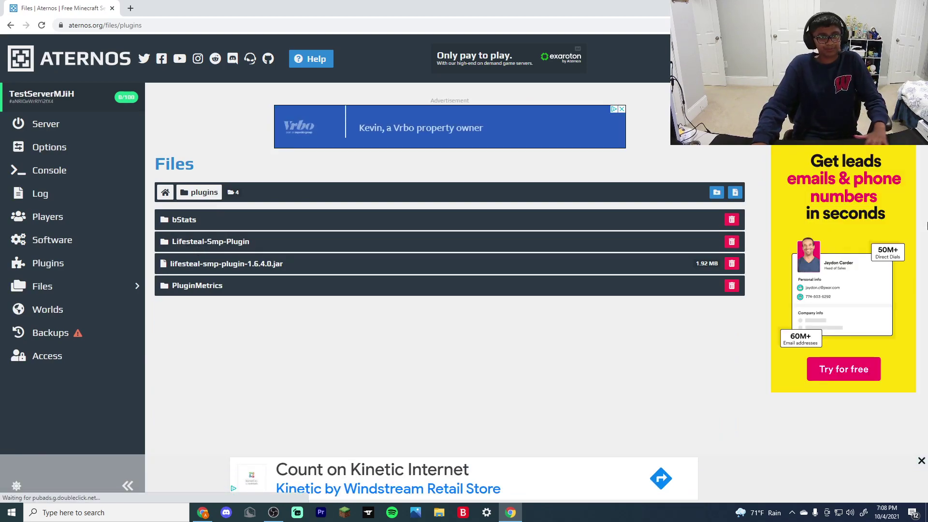
pyautogui.click(217, 244)
pyautogui.click(239, 225)
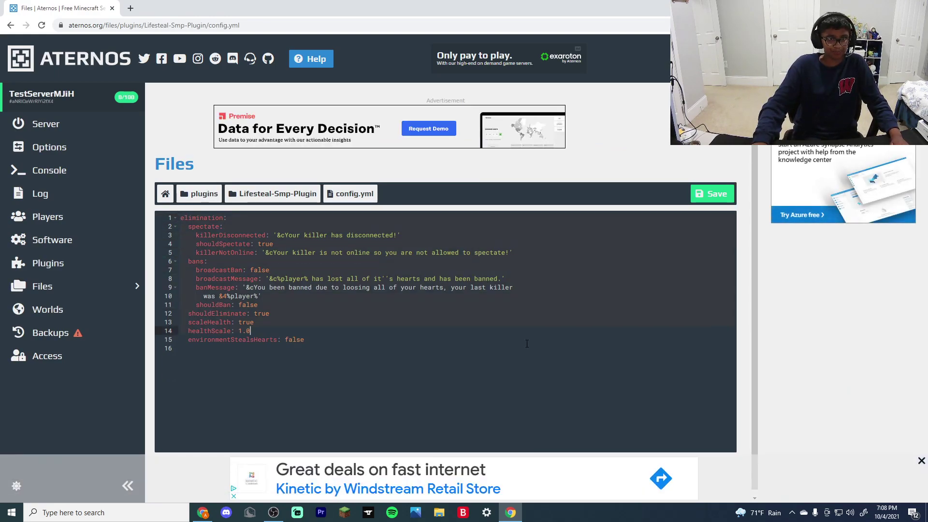
# Change broadcastBan and environmentStealsHearts from false to true in config.yml
pyautogui.hotkey('ctrl', 'End')
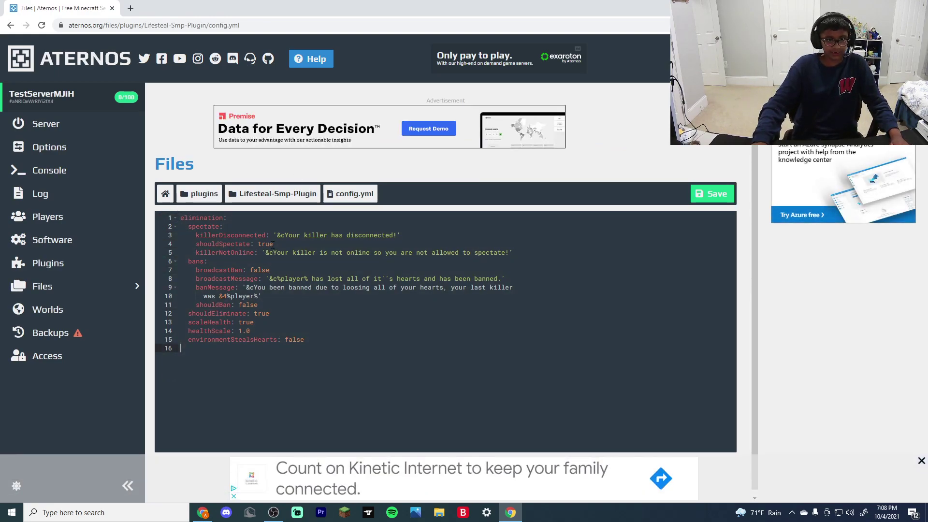
pyautogui.click(258, 243)
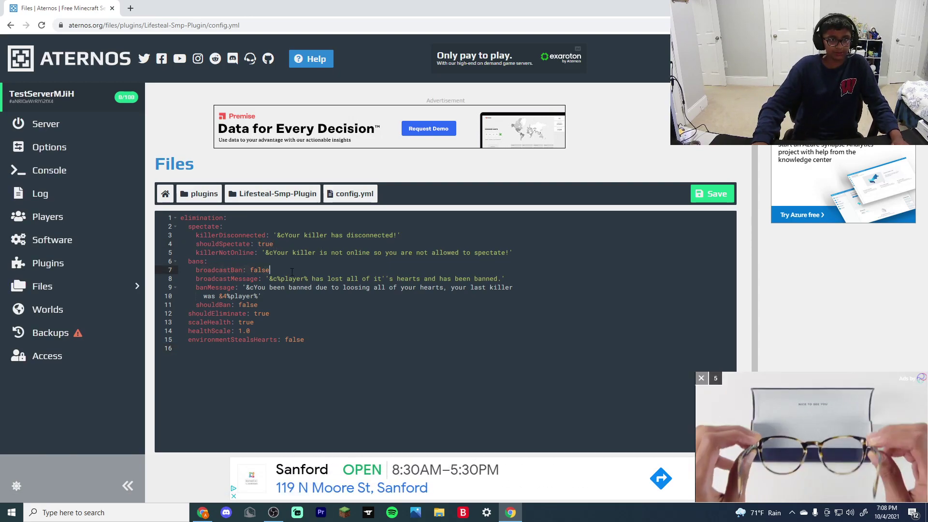
pyautogui.click(266, 287)
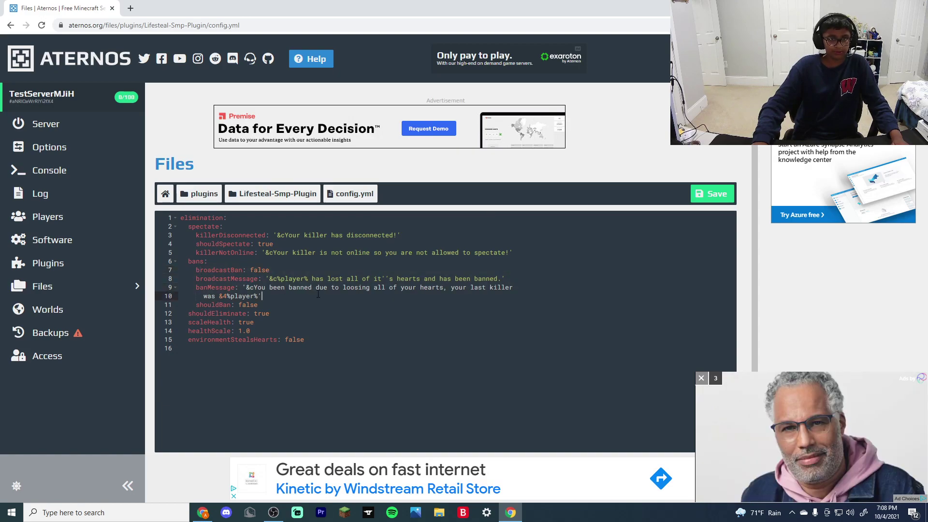
pyautogui.click(274, 270)
pyautogui.doubleClick(254, 269)
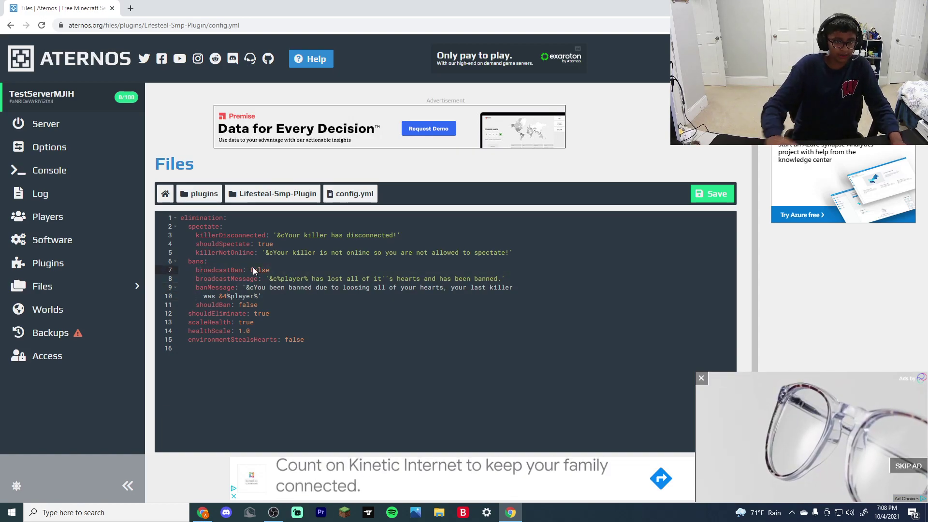
pyautogui.write('true')
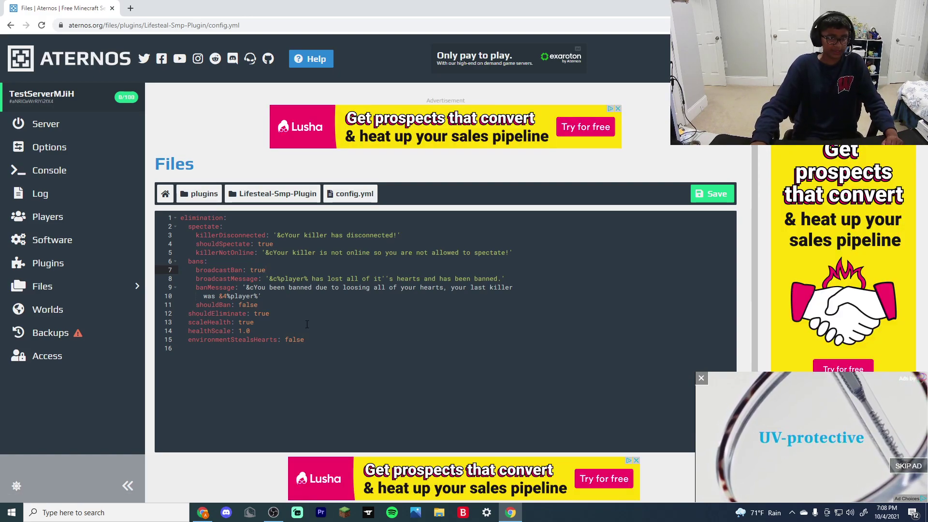
pyautogui.click(240, 305)
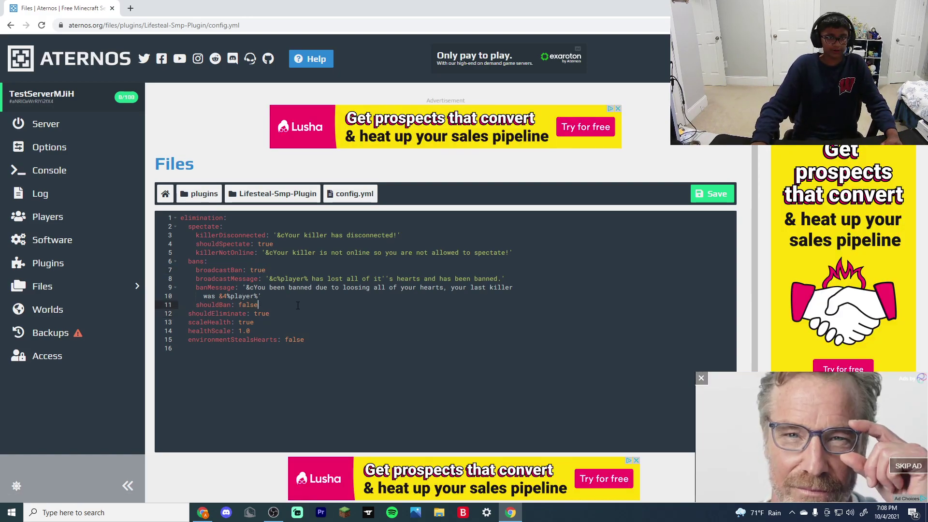
pyautogui.click(312, 344)
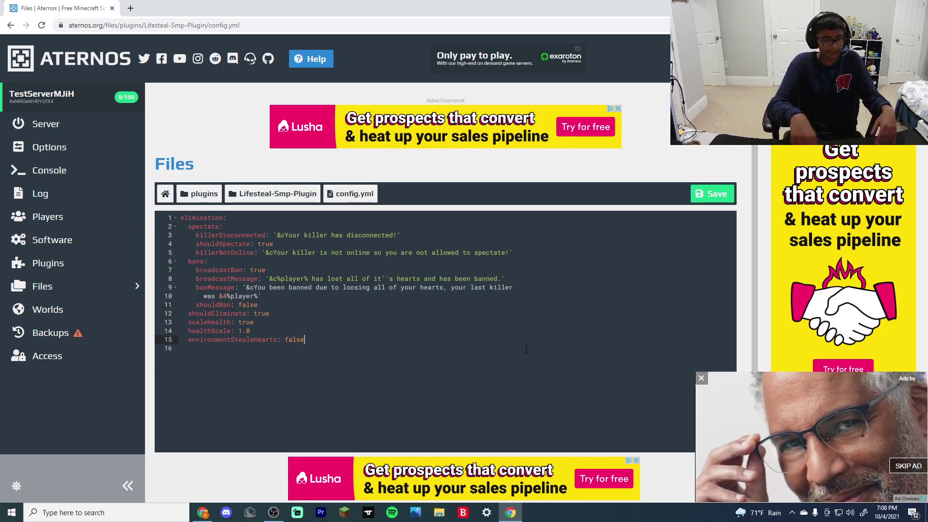
pyautogui.press('BackSpace')
pyautogui.press('BackSpace')
pyautogui.press('BackSpace')
pyautogui.press('BackSpace')
pyautogui.press('BackSpace')
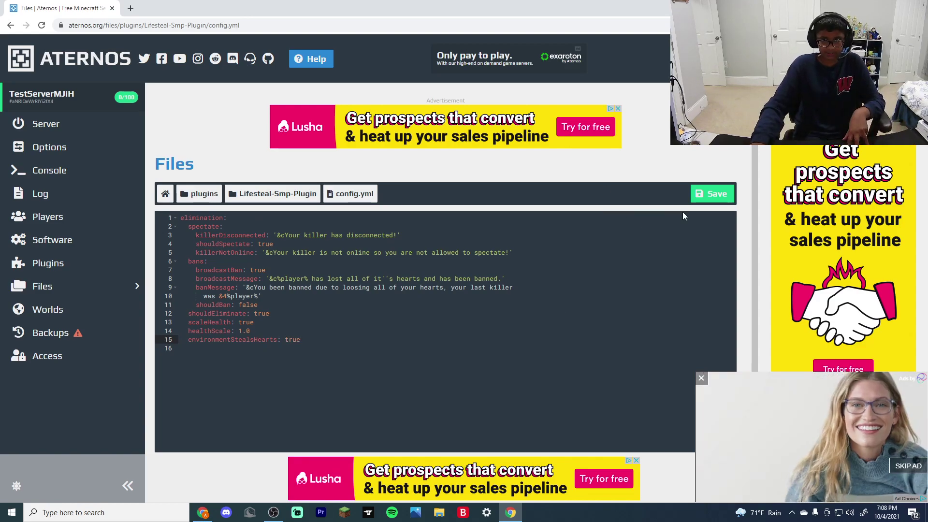
# Save config.yml and open the plugin's recipes folder
pyautogui.click(712, 194)
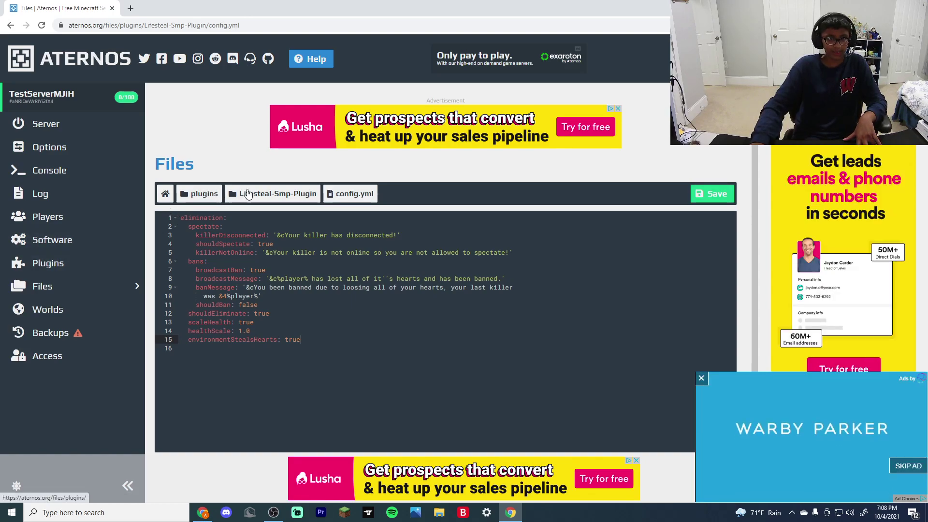
pyautogui.click(260, 193)
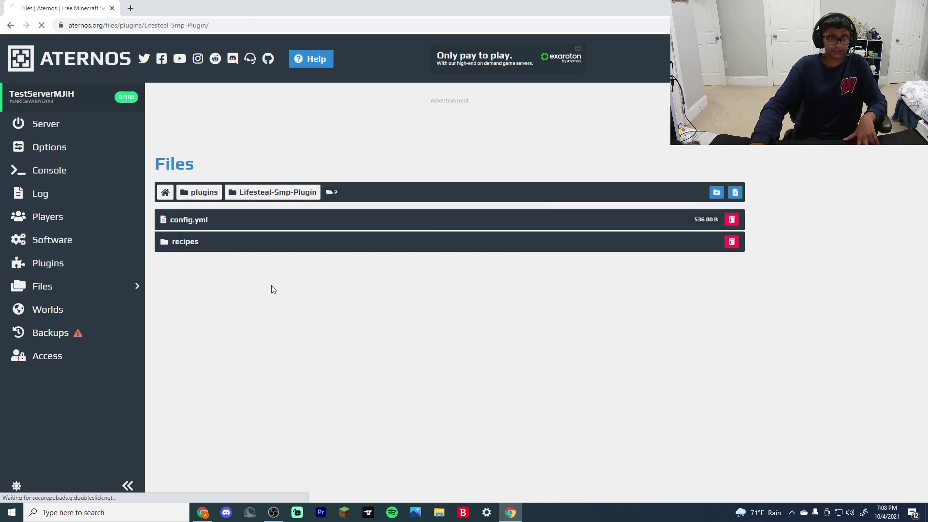
pyautogui.click(242, 241)
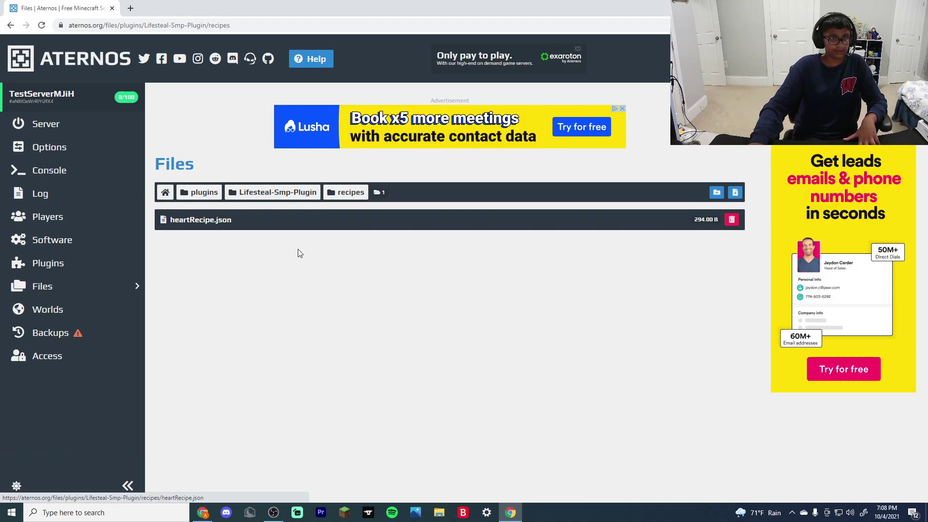
# Open heartRecipe.json and review its ODO / D D / ODO obsidian and diamond-block pattern
pyautogui.click(419, 216)
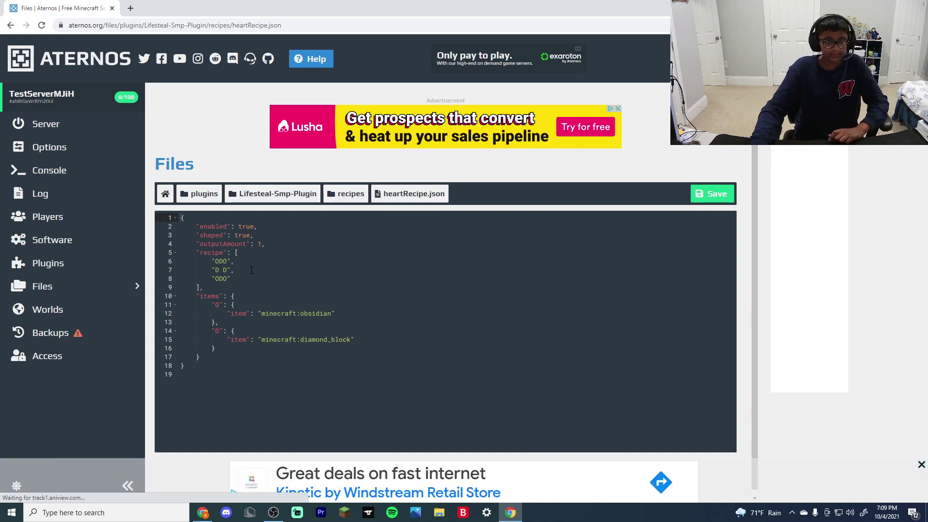
pyautogui.click(351, 315)
pyautogui.click(330, 321)
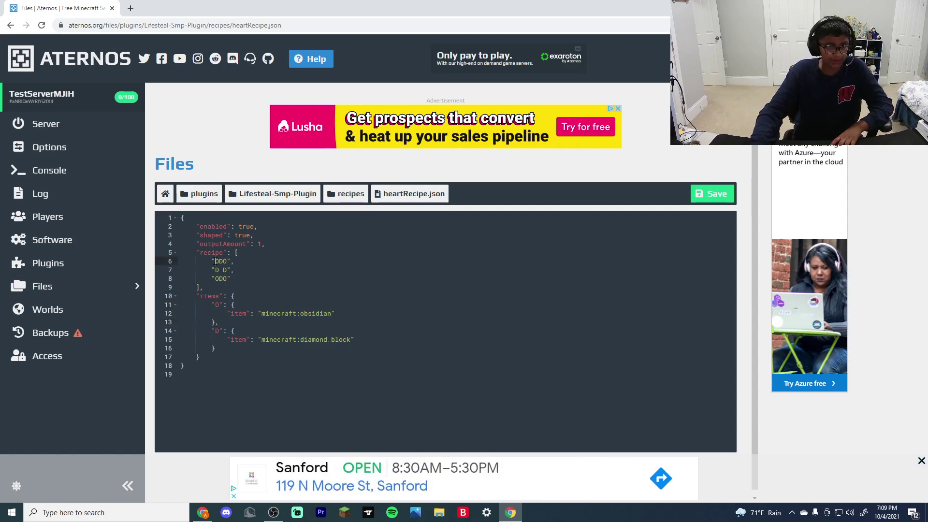
pyautogui.click(228, 279)
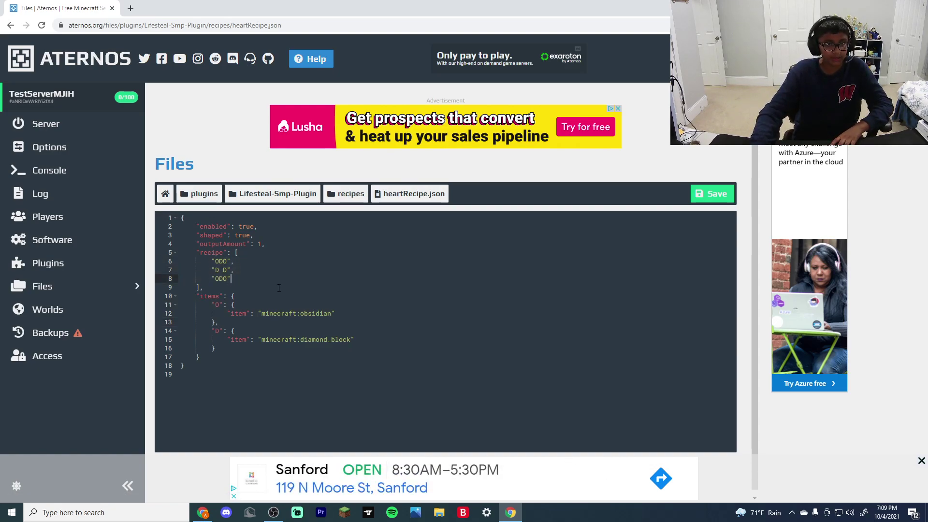
pyautogui.click(219, 305)
pyautogui.click(259, 313)
pyautogui.click(224, 331)
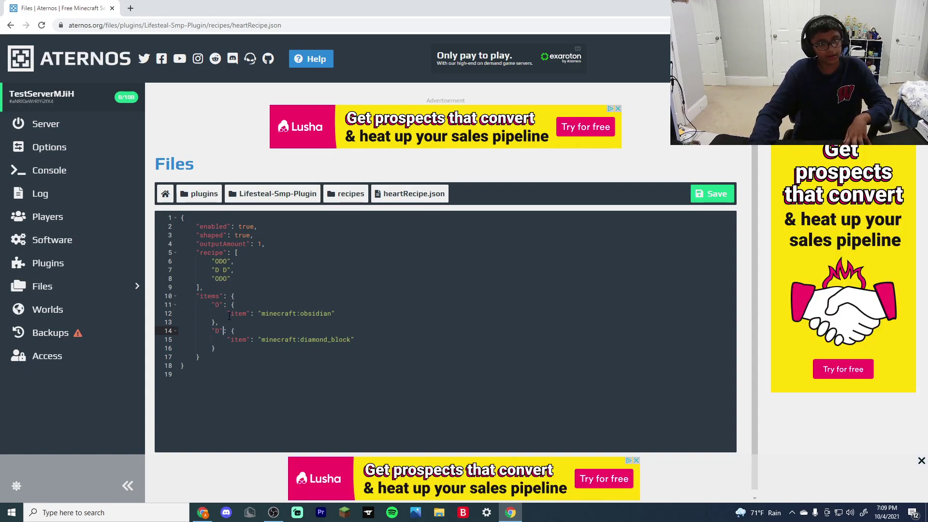
pyautogui.click(212, 308)
pyautogui.click(262, 313)
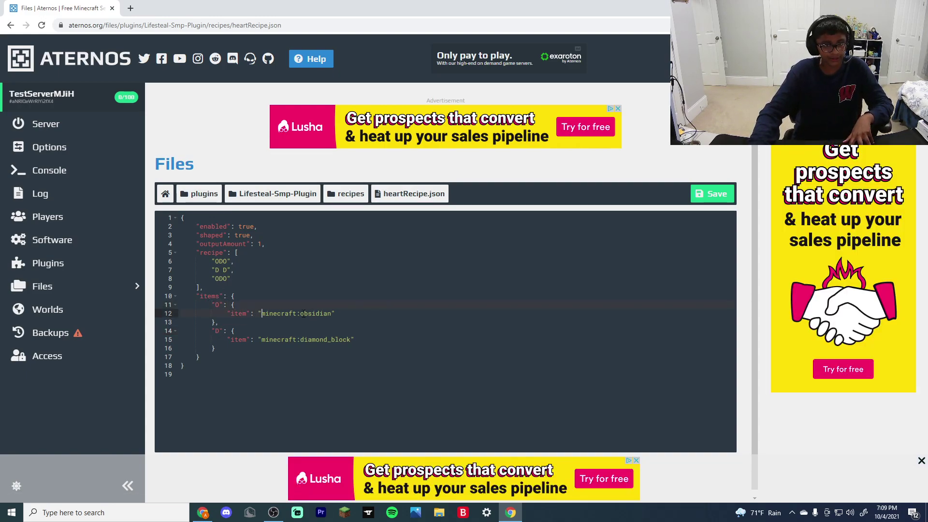
pyautogui.click(363, 320)
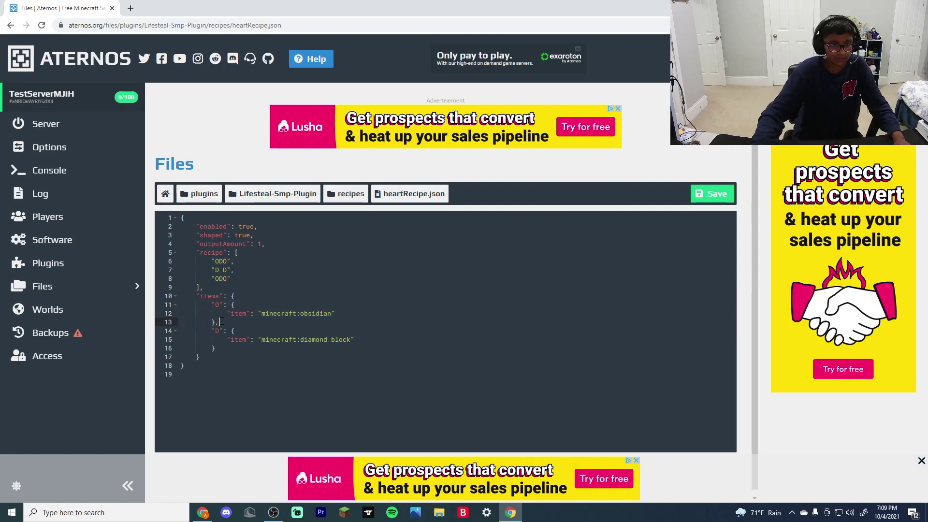
# Paste a copy of the obsidian O entry on a new line after the diamond_block D entry
pyautogui.click(363, 341)
pyautogui.click(216, 357)
pyautogui.click(239, 342)
pyautogui.click(226, 348)
pyautogui.press('Return')
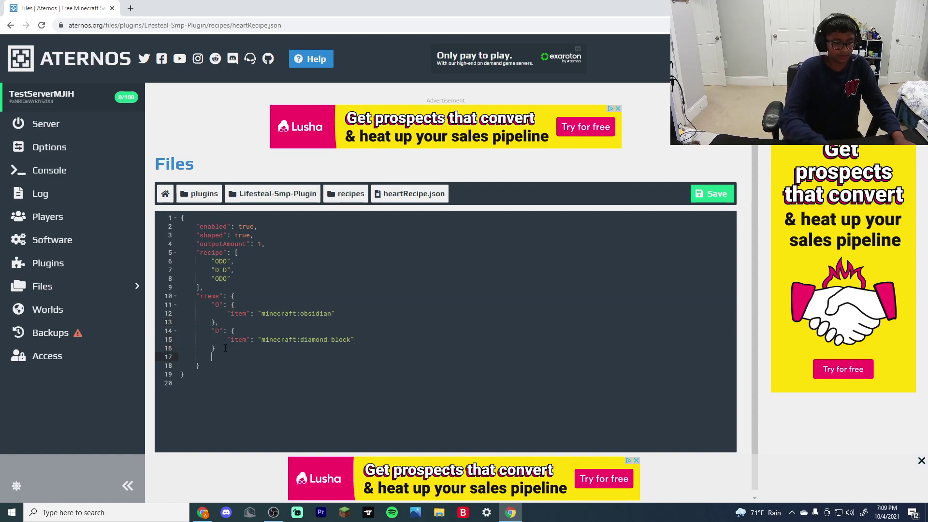
pyautogui.write('"O": {     "item": "minecraft:obsidian" },')
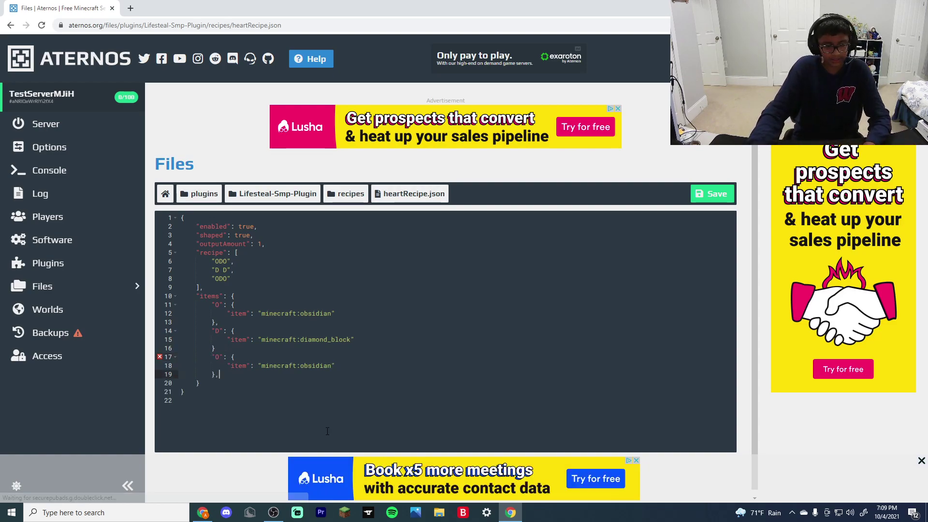
# Rename the duplicated key on line 17 from O to T
pyautogui.click(221, 347)
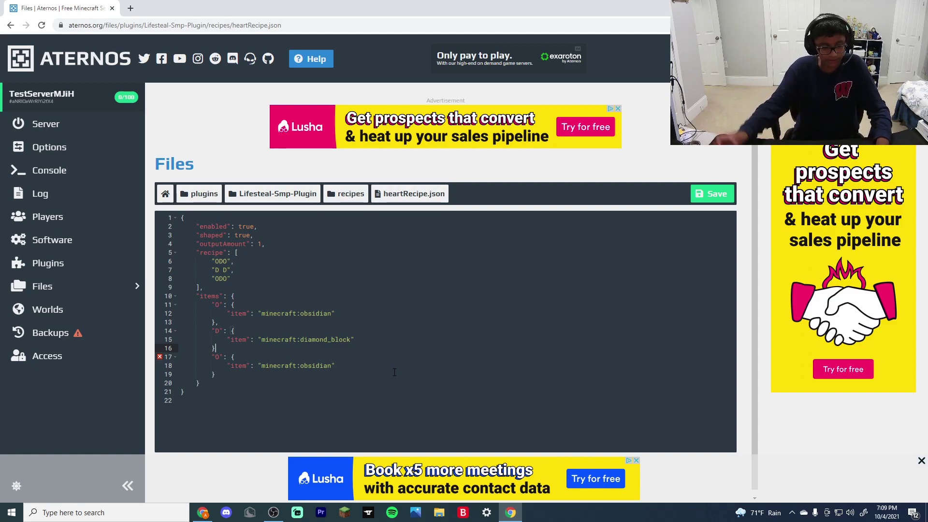
pyautogui.click(219, 357)
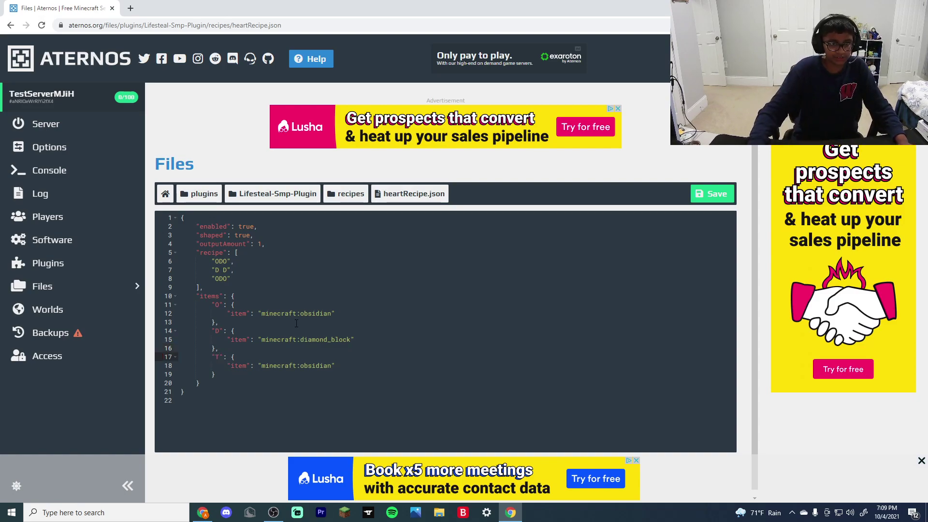
pyautogui.click(219, 304)
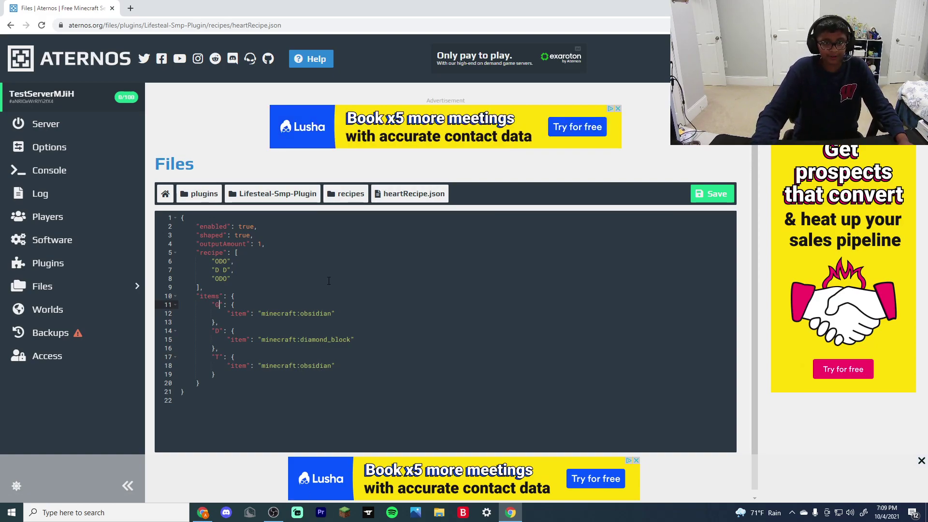
# Map key G to minecraft:gold_block and key T to minecraft:totem_of_undying
pyautogui.click(310, 313)
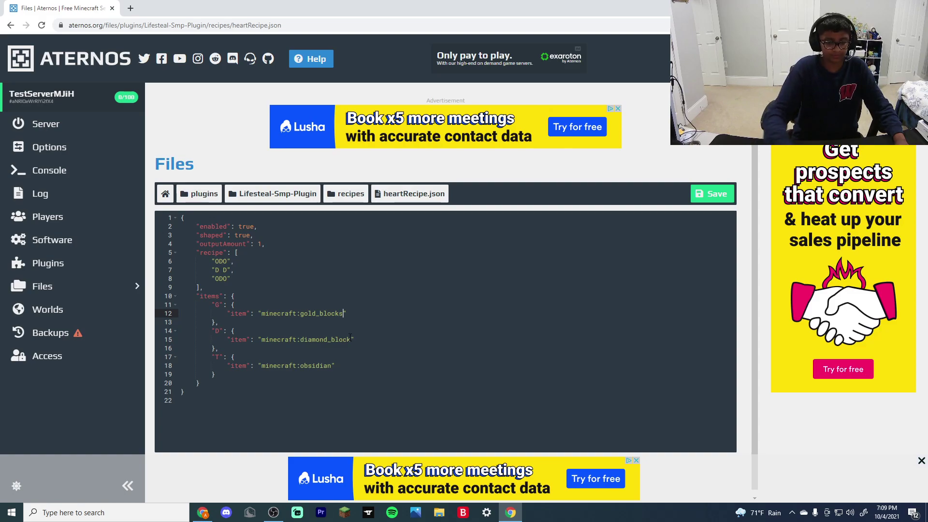
pyautogui.click(312, 366)
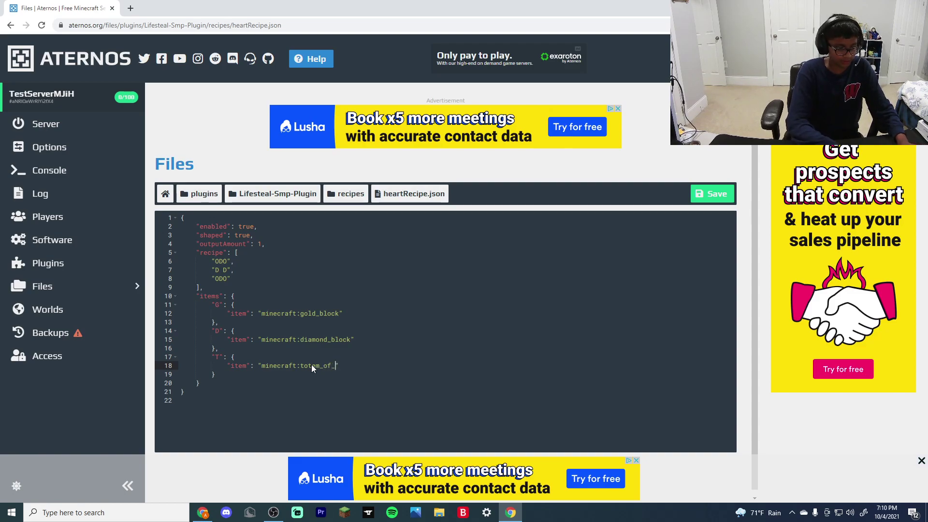
pyautogui.write('totem_of_undying')
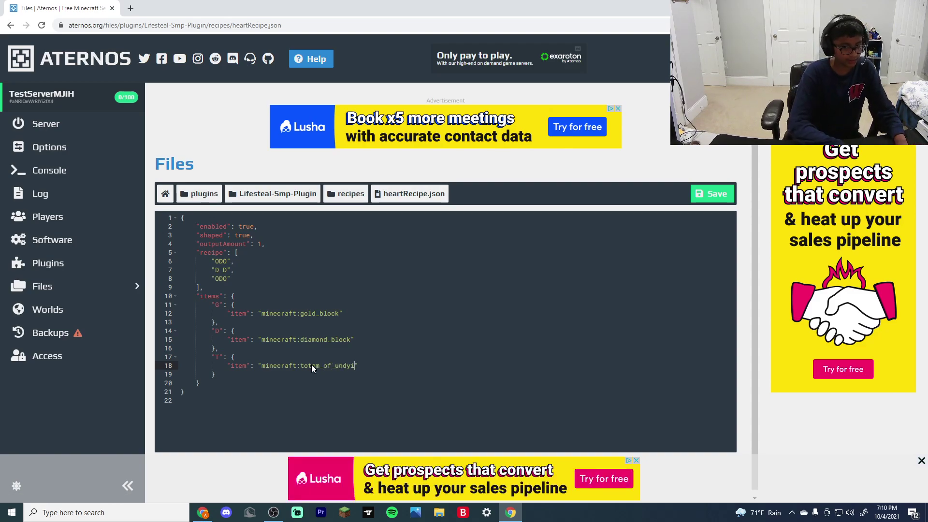
# Rewrite the recipe rows as GDG, DTD, GDG
pyautogui.click(223, 271)
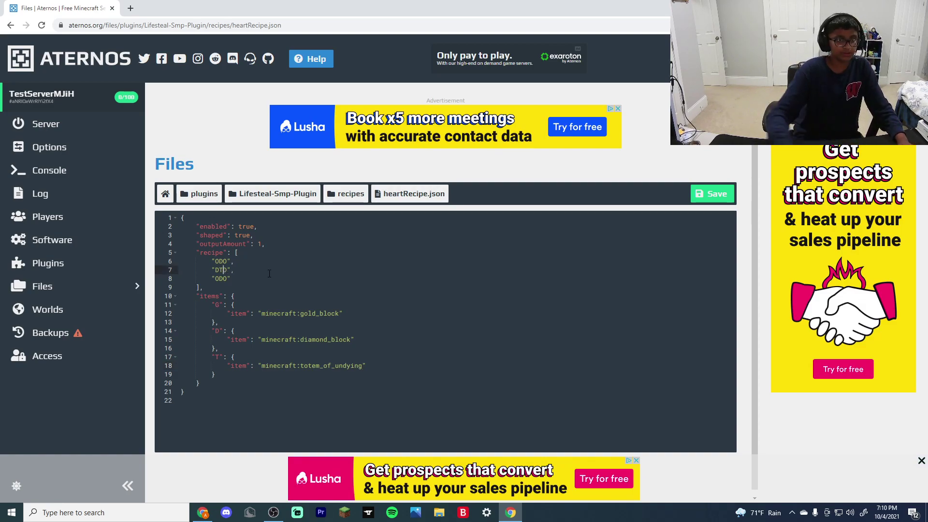
pyautogui.click(219, 261)
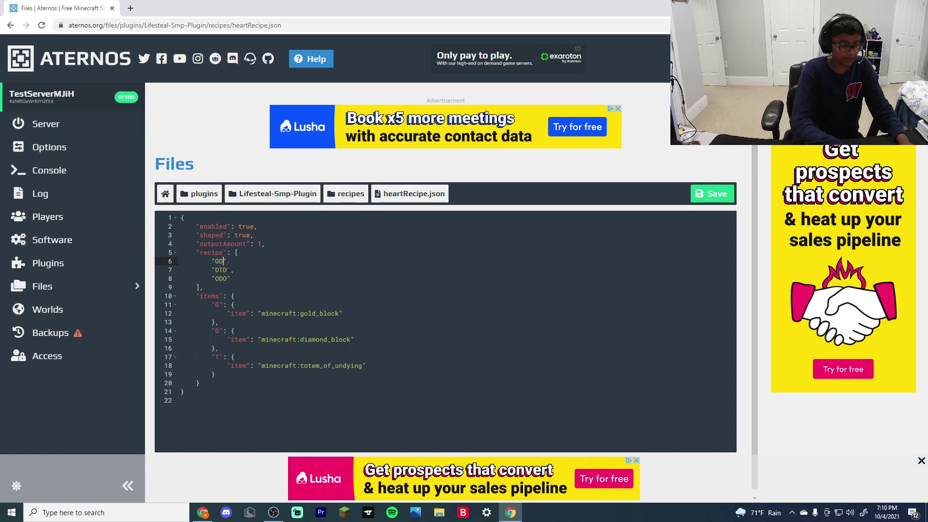
pyautogui.press('Down')
pyautogui.press('Down')
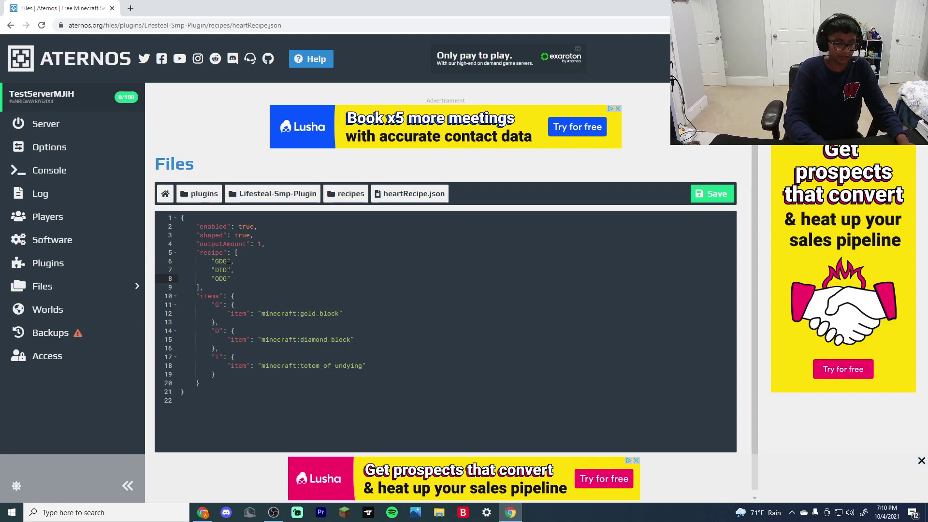
pyautogui.press('BackSpace')
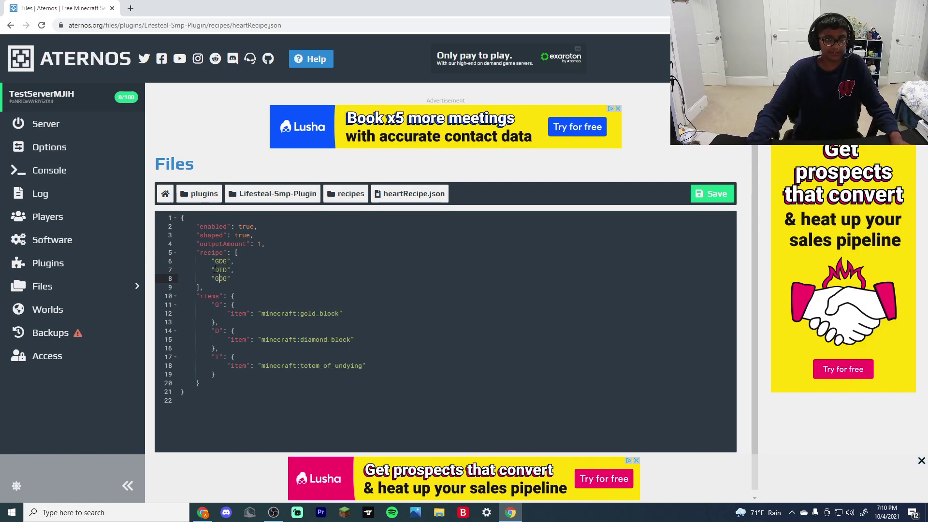
pyautogui.press('Down')
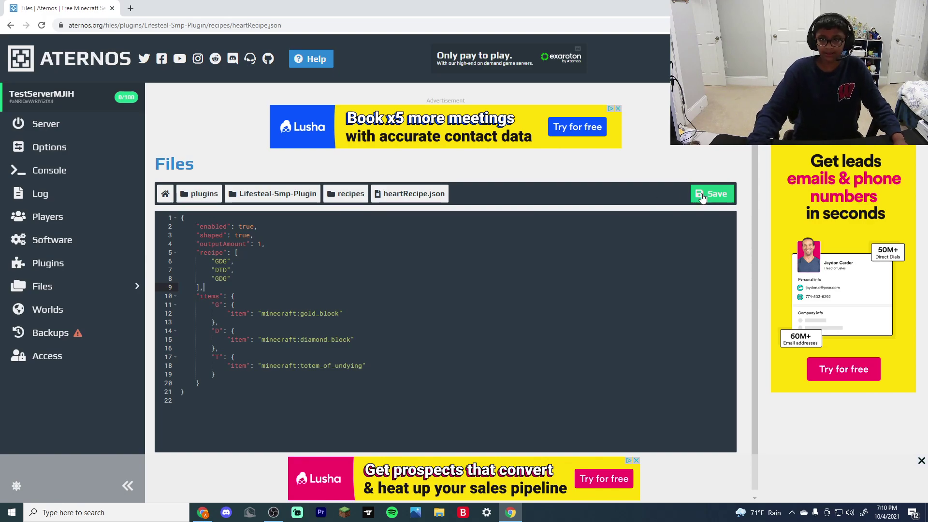
# Save heartRecipe.json and restart the server from the Server overview page
pyautogui.click(706, 194)
pyautogui.click(202, 194)
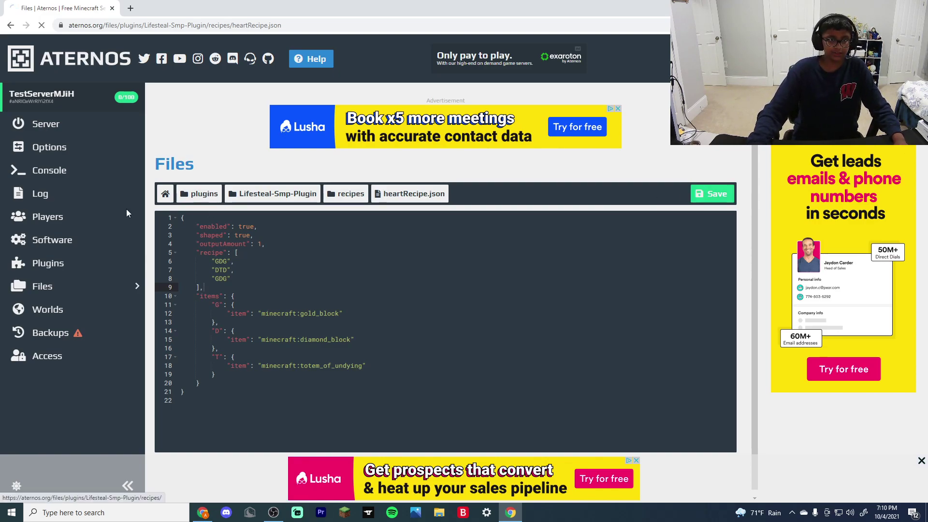
pyautogui.click(46, 123)
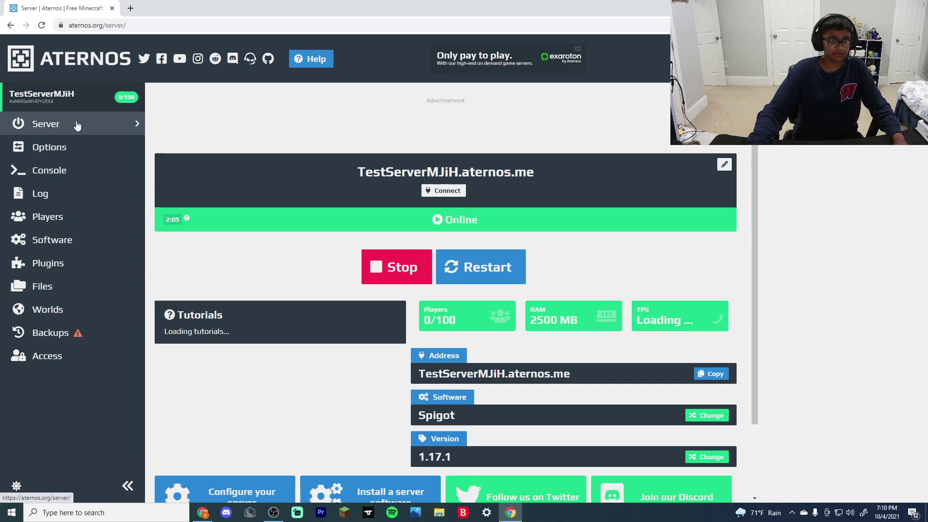
pyautogui.click(465, 267)
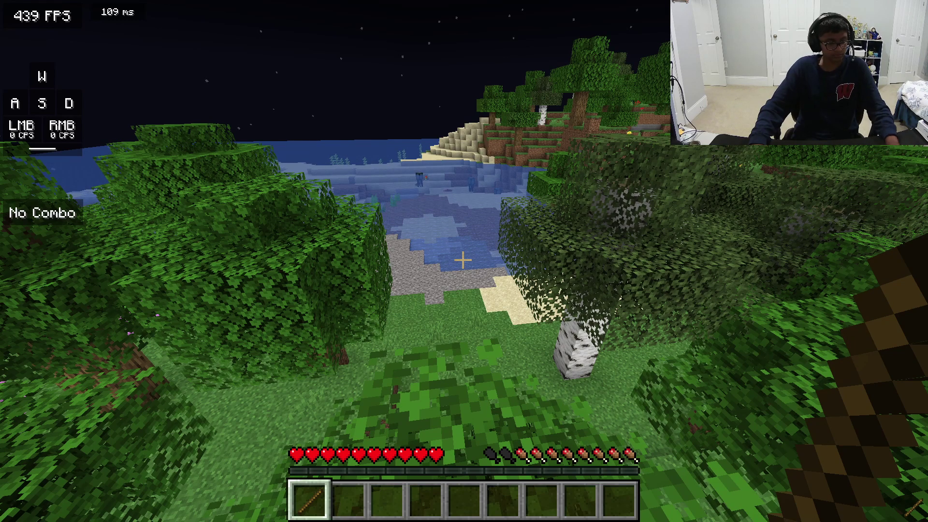
# Drop the stick and break through the leaves toward the shore
pyautogui.press('q')
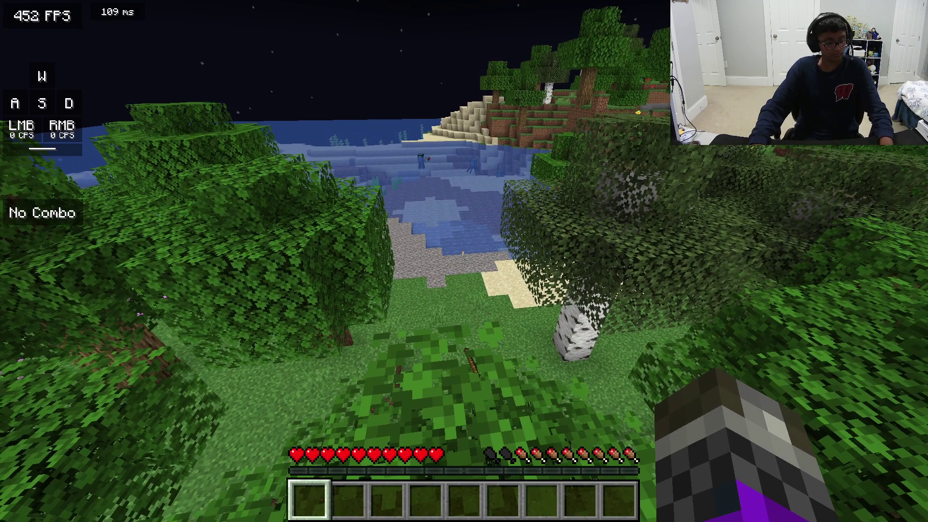
pyautogui.click(463, 260)
pyautogui.click(463, 260)
pyautogui.click(462, 260)
pyautogui.press('w')
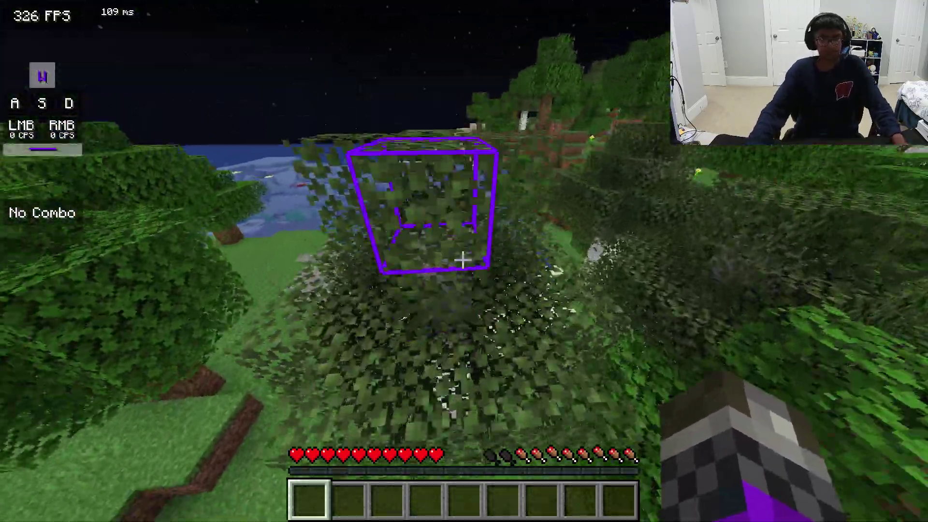
pyautogui.click(462, 260)
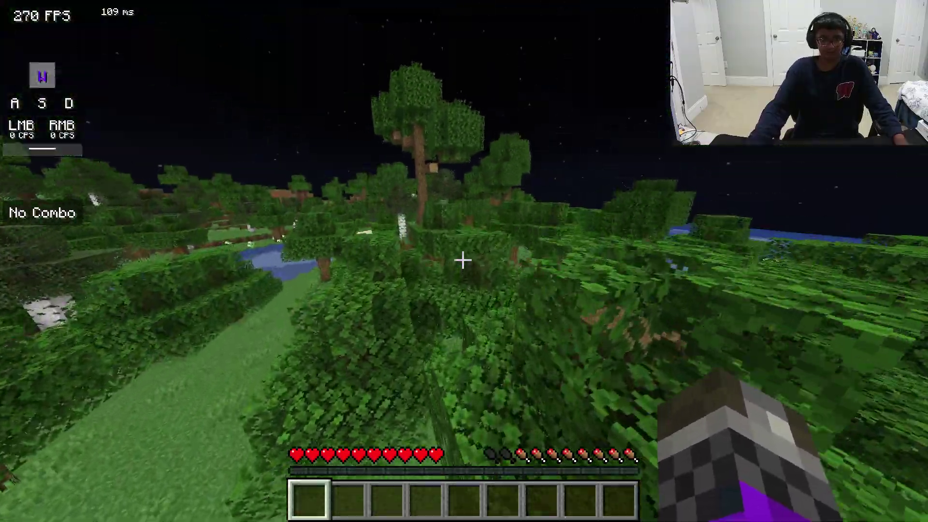
pyautogui.click(463, 260)
pyautogui.click(463, 260)
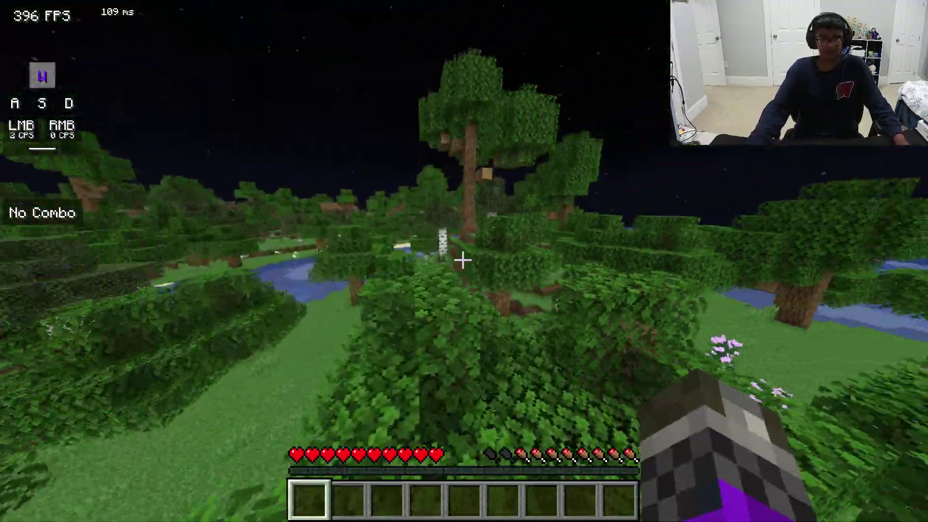
pyautogui.click(463, 260)
pyautogui.press('s')
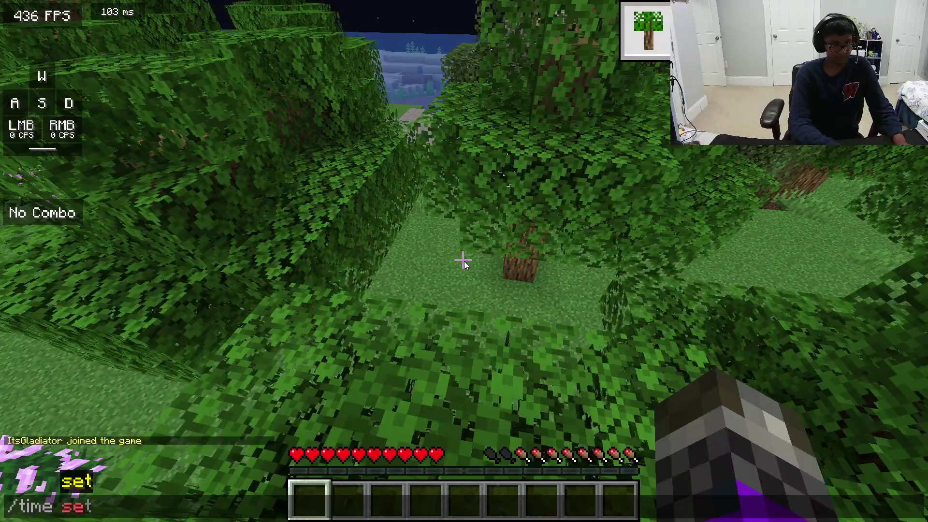
# Set the time to 1000 with /time set 1000 and head toward the burning zombie
pyautogui.press('Return')
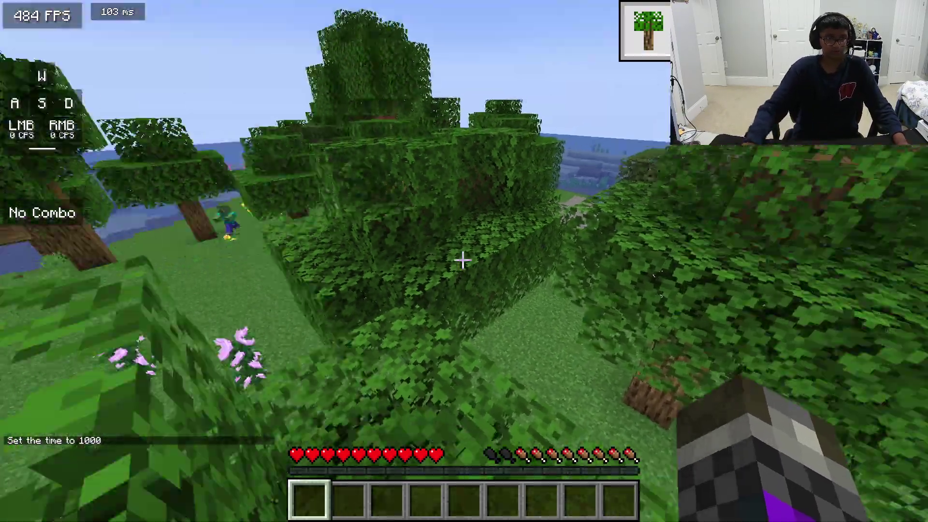
pyautogui.press('w')
pyautogui.click(464, 261)
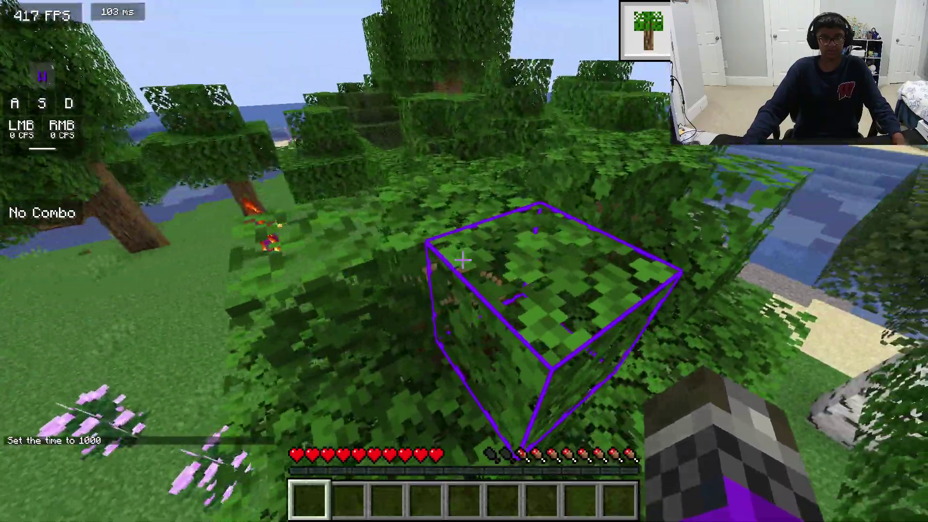
pyautogui.press('w')
pyautogui.click(463, 261)
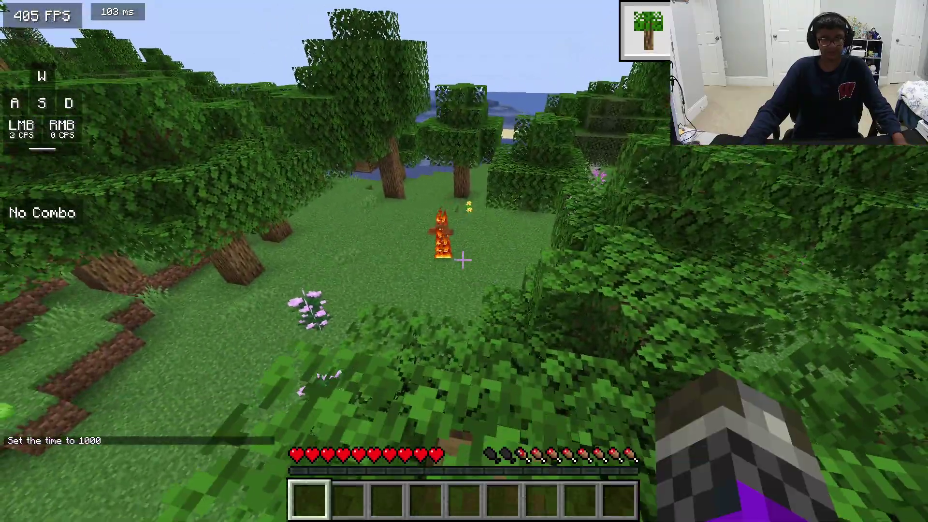
pyautogui.press('a')
pyautogui.click(463, 261)
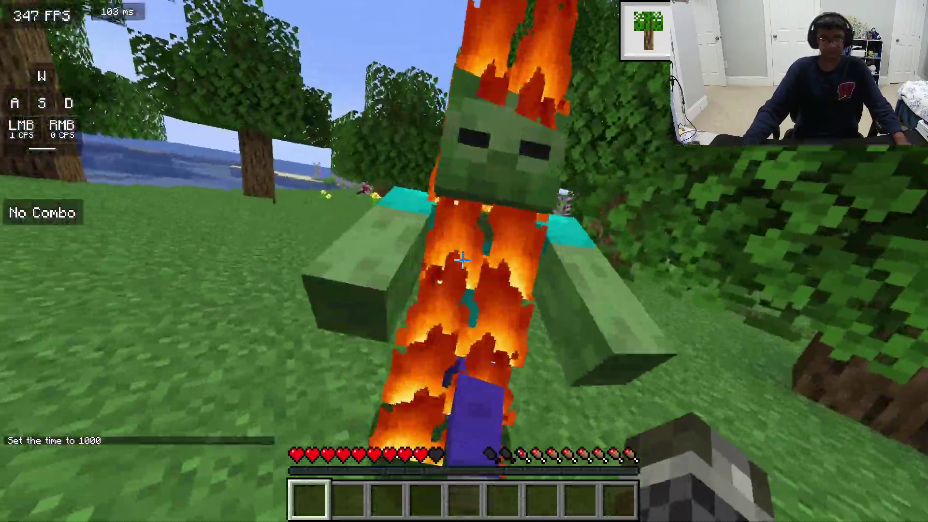
# Keep attacking the burning zombie until the player is slain
pyautogui.click(463, 261)
pyautogui.click(463, 261)
pyautogui.click(463, 261)
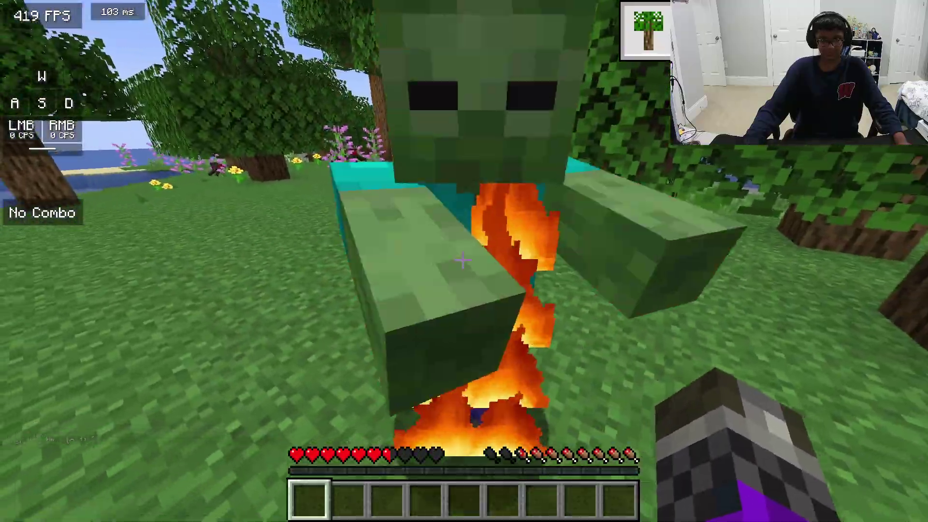
pyautogui.click(463, 261)
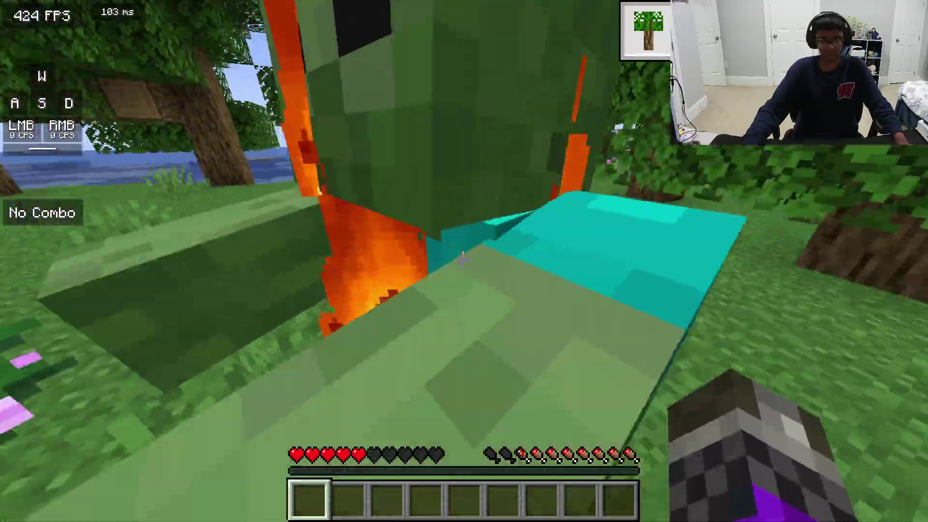
pyautogui.click(463, 261)
pyautogui.click(463, 261)
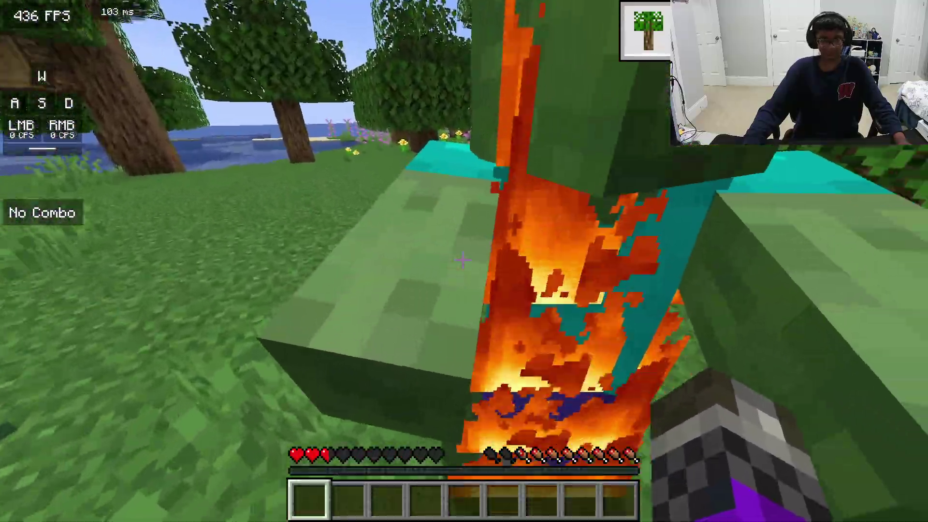
pyautogui.click(463, 261)
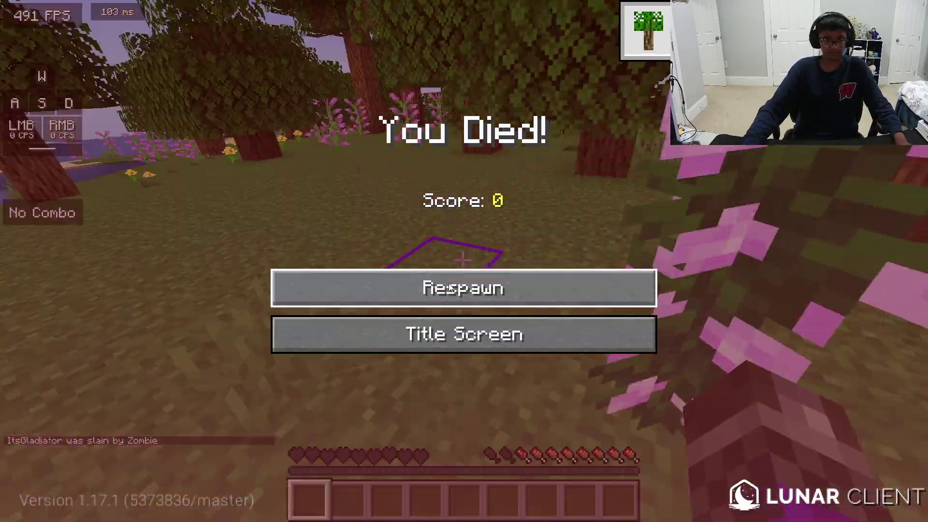
# Check the inventory, then fight the approaching creeper
pyautogui.click(448, 287)
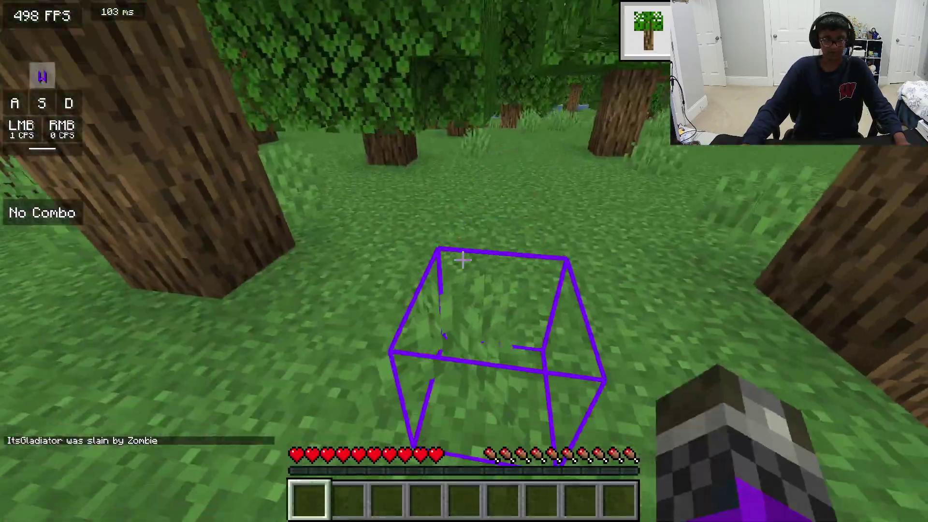
pyautogui.press('w')
pyautogui.click(463, 261)
pyautogui.click(463, 261)
pyautogui.press('e')
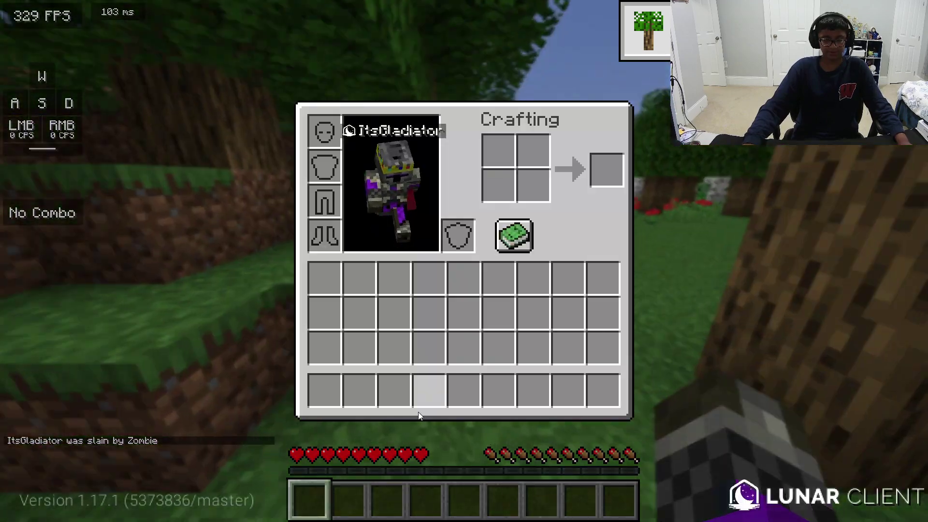
pyautogui.press('e')
pyautogui.press('t')
pyautogui.press('Escape')
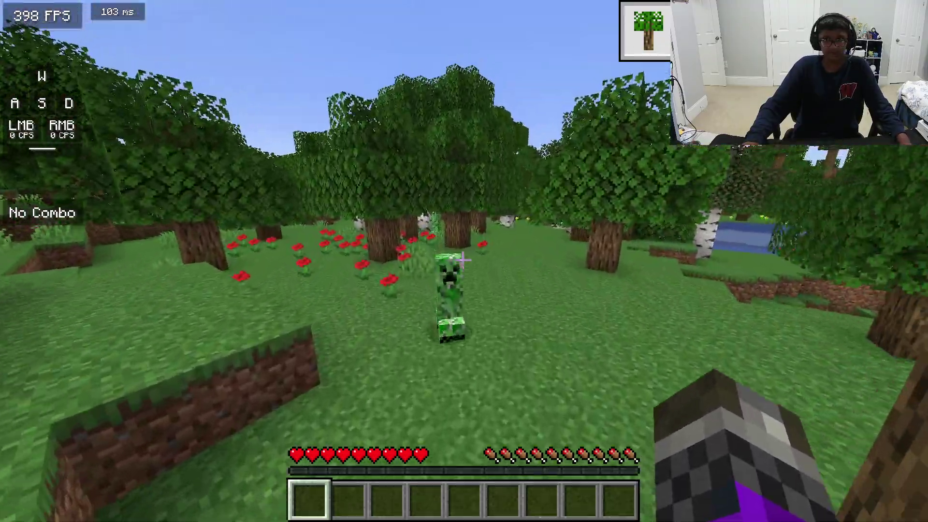
pyautogui.click(463, 262)
pyautogui.press('w')
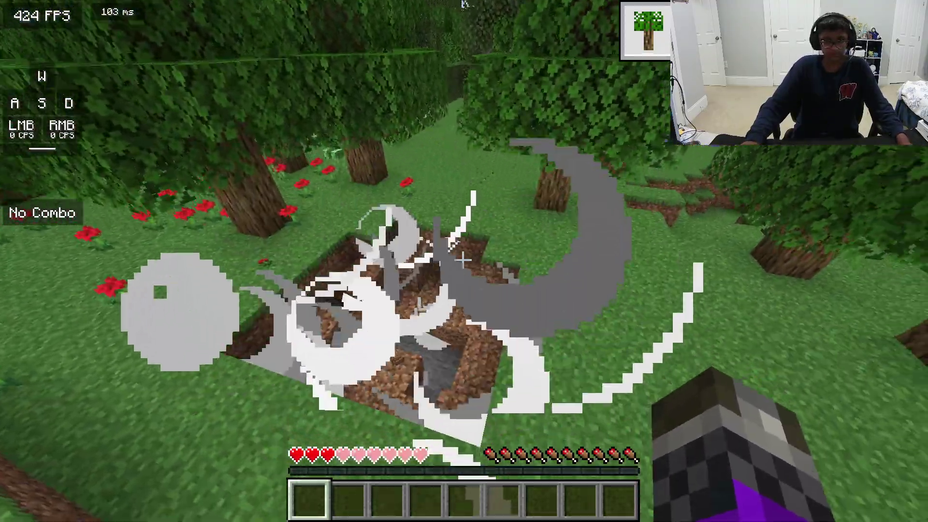
# Walk to the pond's edge, breaking leaves along the path
pyautogui.press('w')
pyautogui.click(463, 261)
pyautogui.click(463, 261)
pyautogui.press('w')
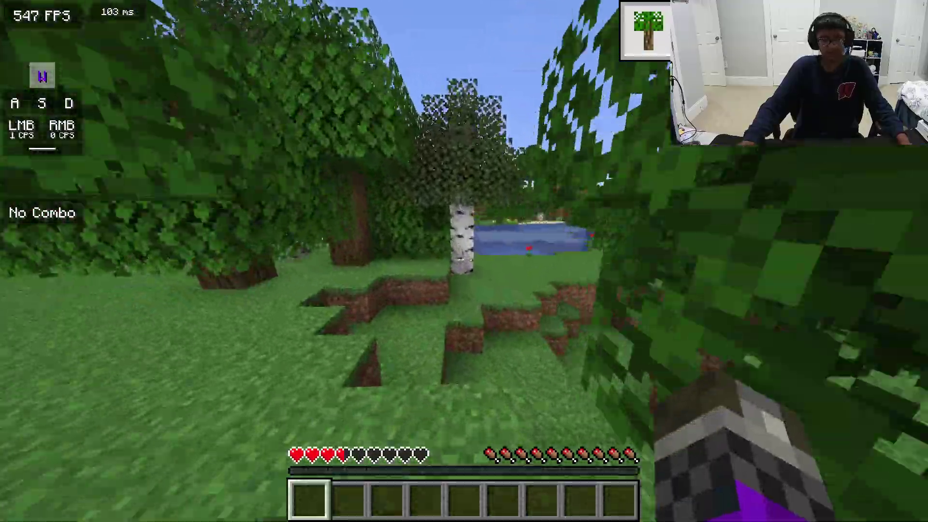
pyautogui.click(463, 261)
pyautogui.click(463, 261)
pyautogui.press('w')
pyautogui.press('w')
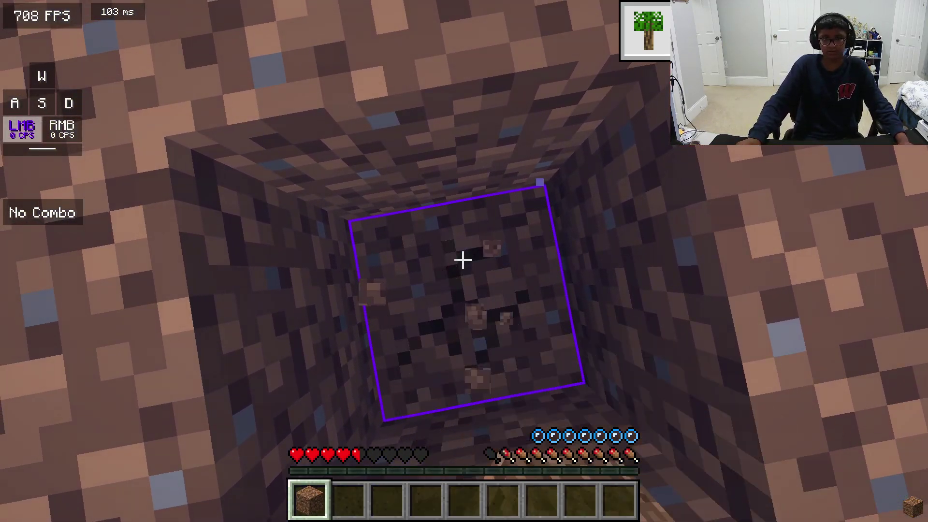
# Dig straight down into the flooded shaft until the player drowns
pyautogui.click(462, 260)
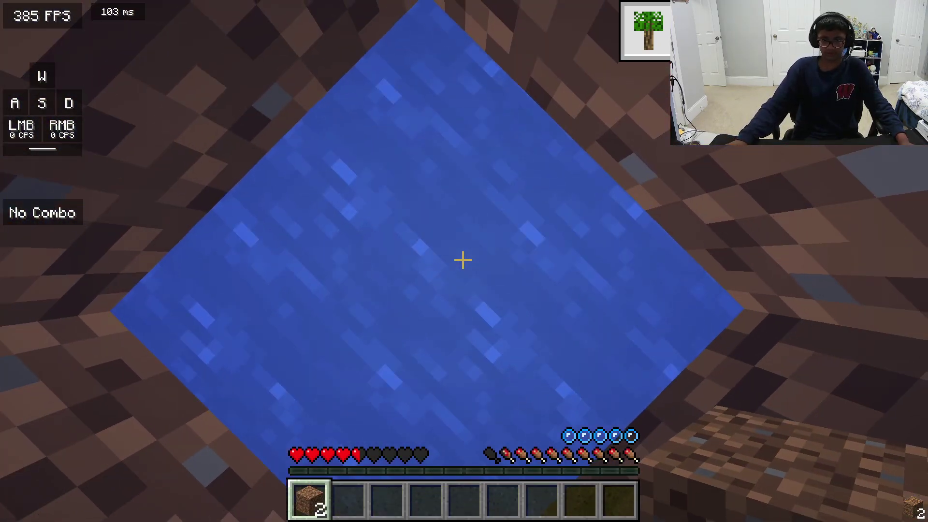
pyautogui.press('a')
pyautogui.press('d')
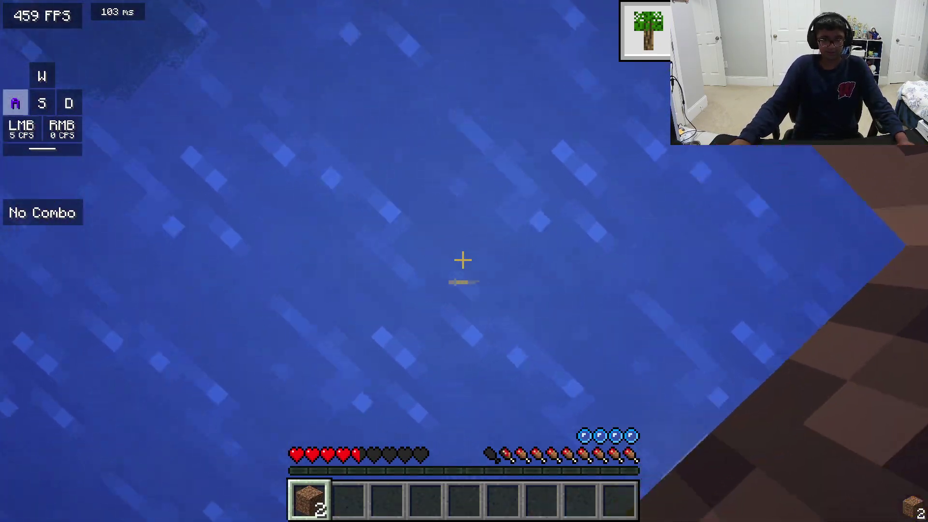
pyautogui.click(463, 260)
pyautogui.press('d')
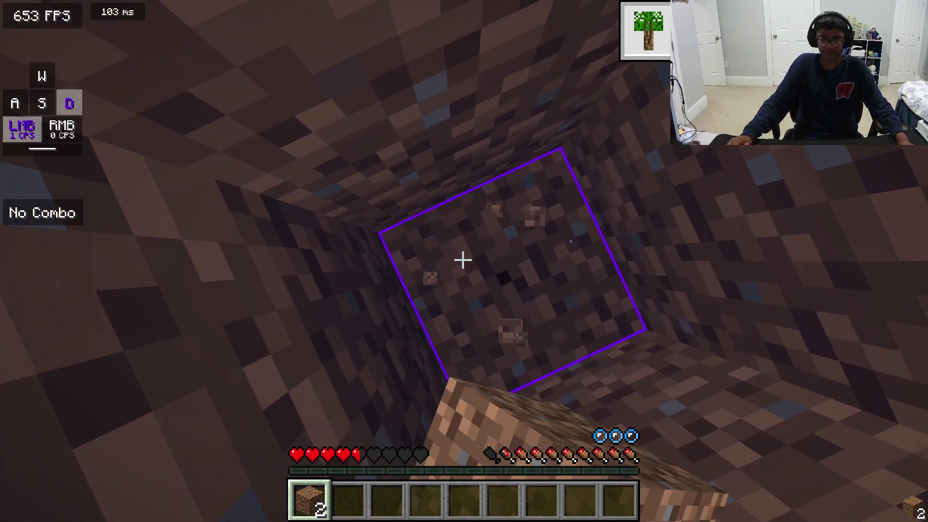
pyautogui.moveTo(463, 260); pyautogui.dragTo(462, 260)
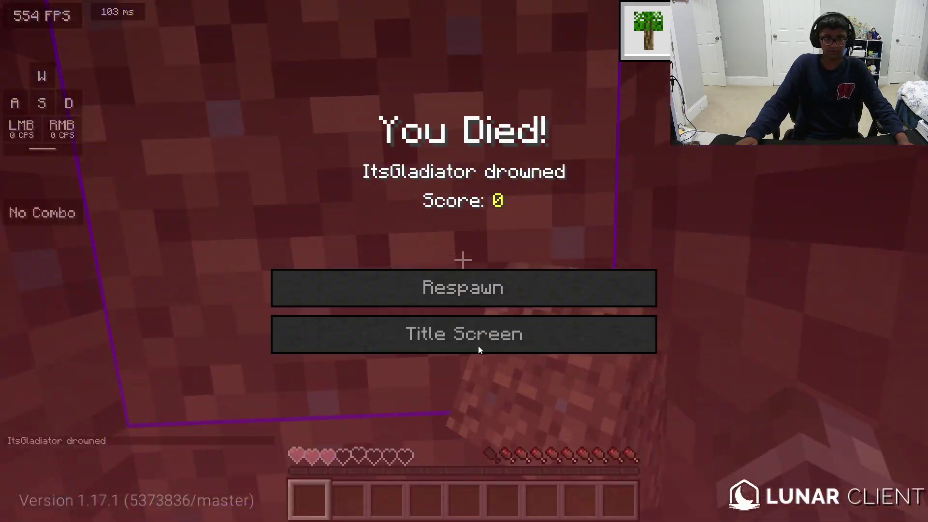
# Respawn in the forest and walk forward through the trees
pyautogui.click(519, 301)
pyautogui.press('t')
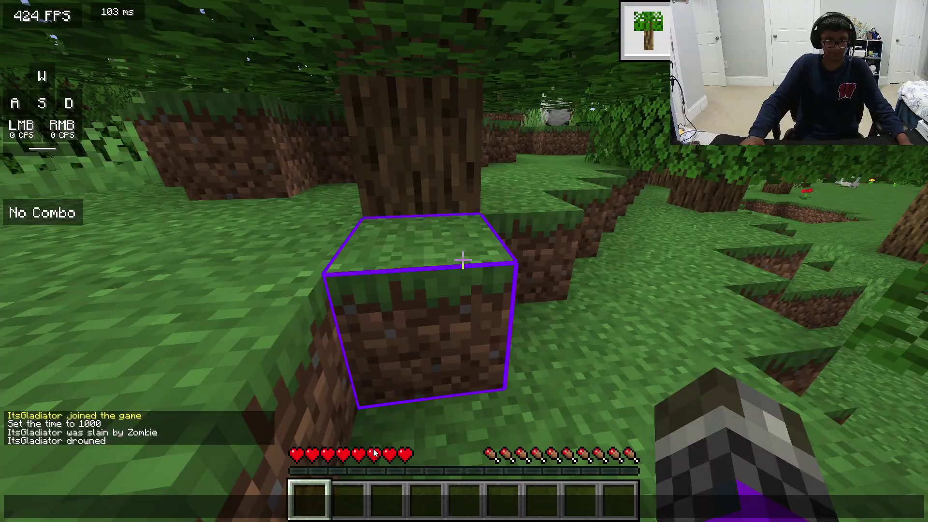
pyautogui.press('Escape')
pyautogui.press('w')
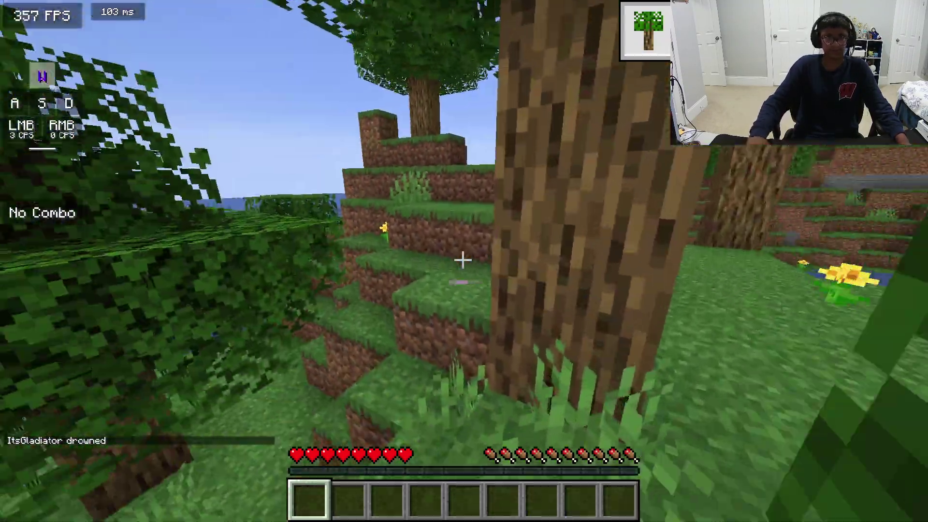
pyautogui.click(463, 261)
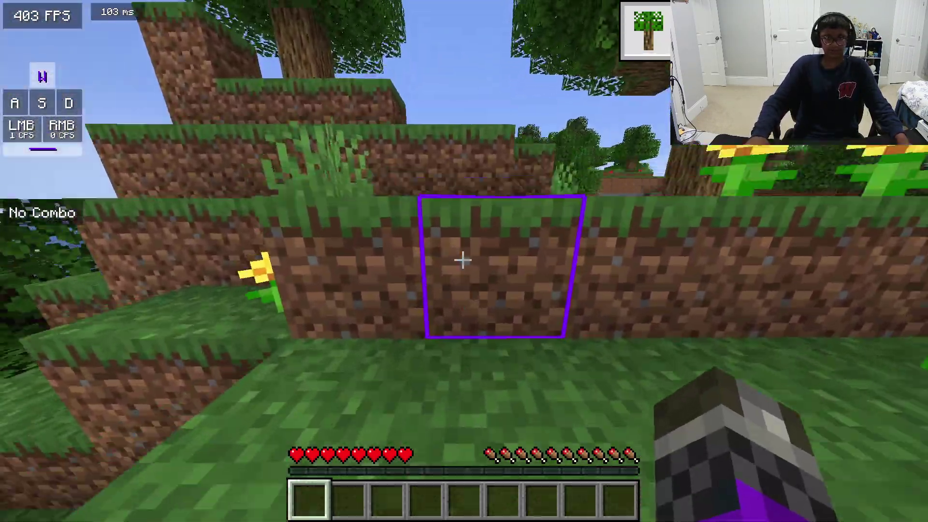
pyautogui.click(463, 261)
# Switch to creative mode with /gamemode creative
pyautogui.write('t/g')
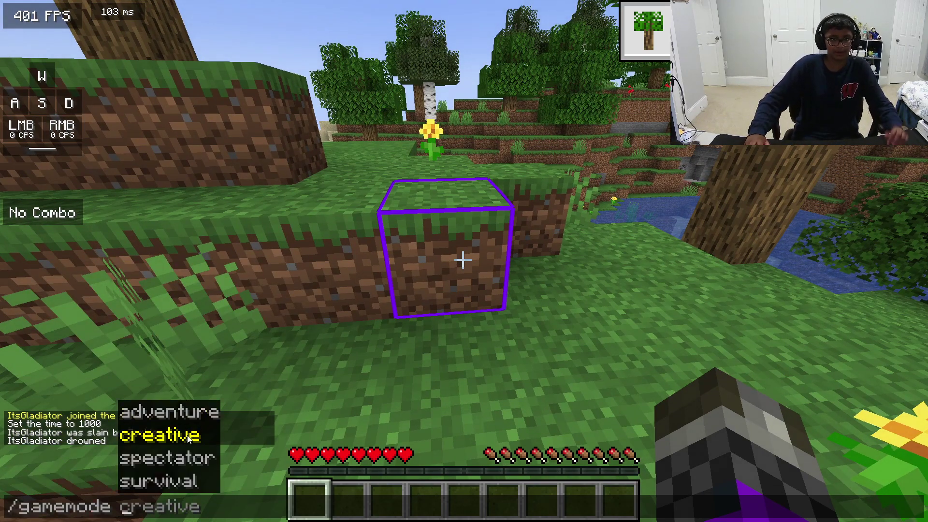
pyautogui.write('amemode')
pyautogui.click(183, 442)
pyautogui.press('Return')
pyautogui.press('w')
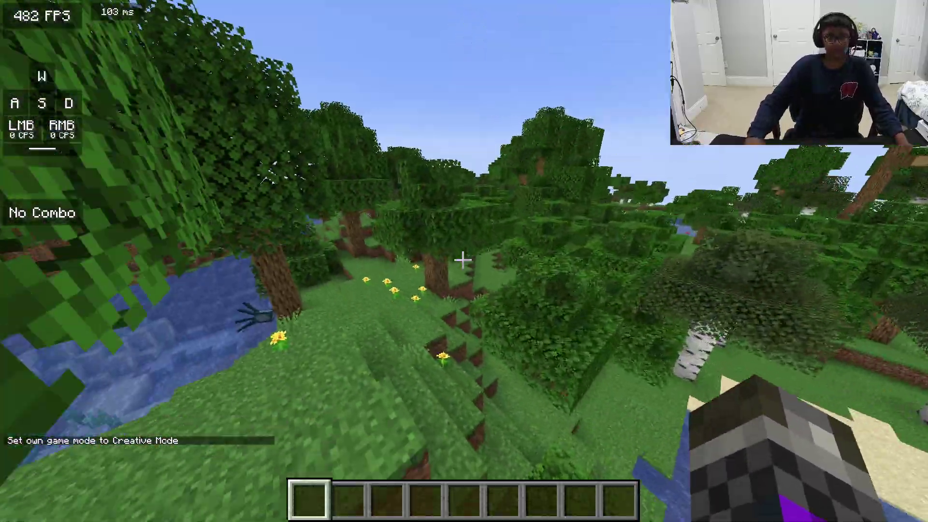
pyautogui.press('s')
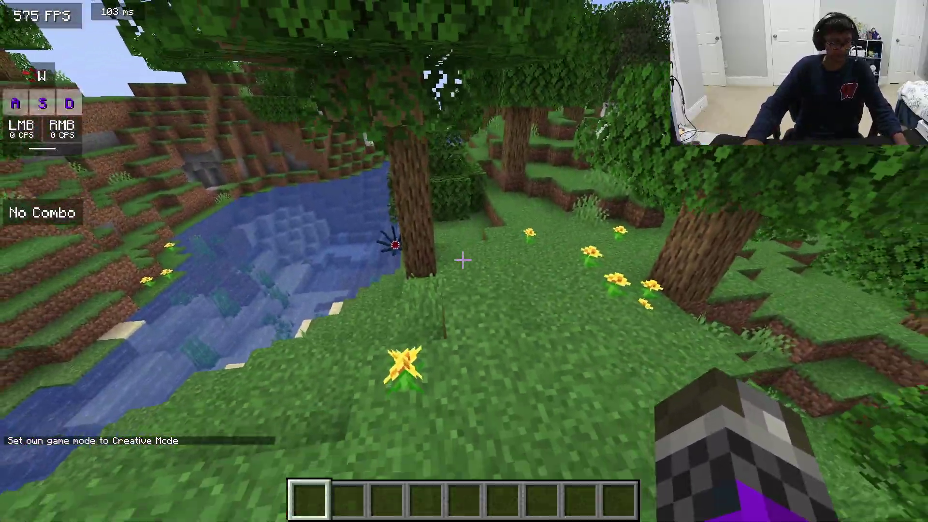
pyautogui.press('t')
pyautogui.press('Escape')
# Search 'craft' in the creative inventory and put a Crafting Table in the first hotbar slot
pyautogui.press('e')
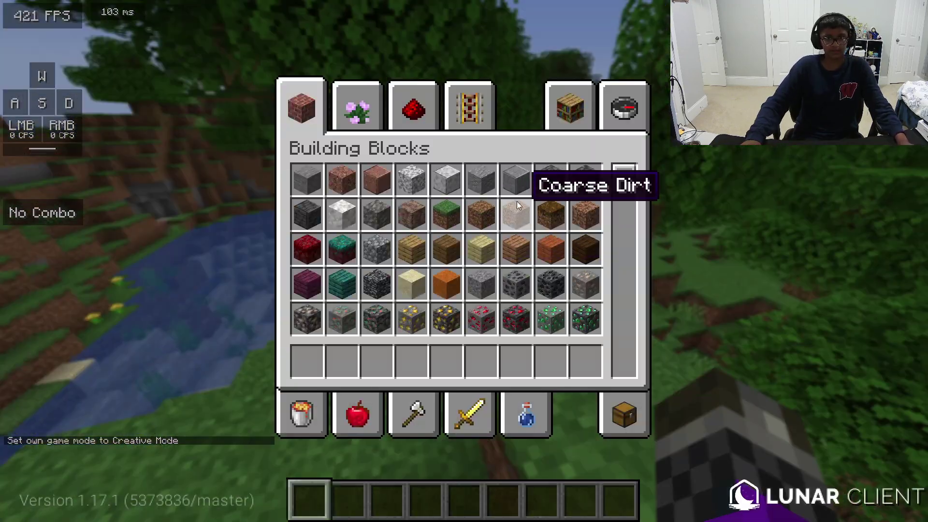
pyautogui.click(576, 129)
pyautogui.press('t')
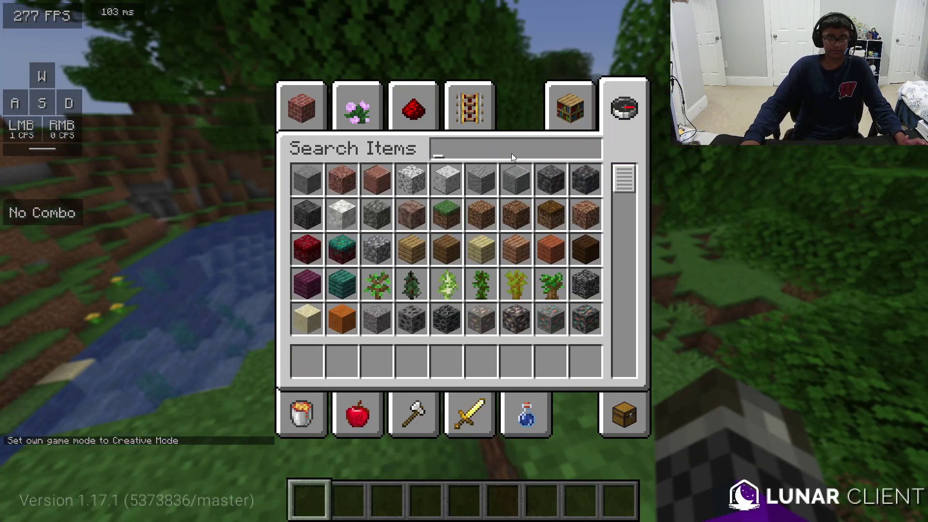
pyautogui.write('craft')
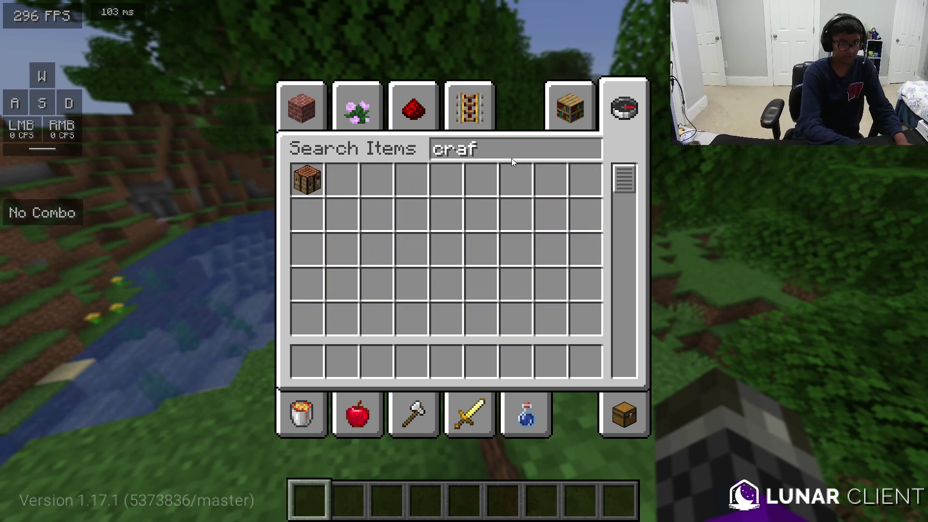
pyautogui.click(331, 186)
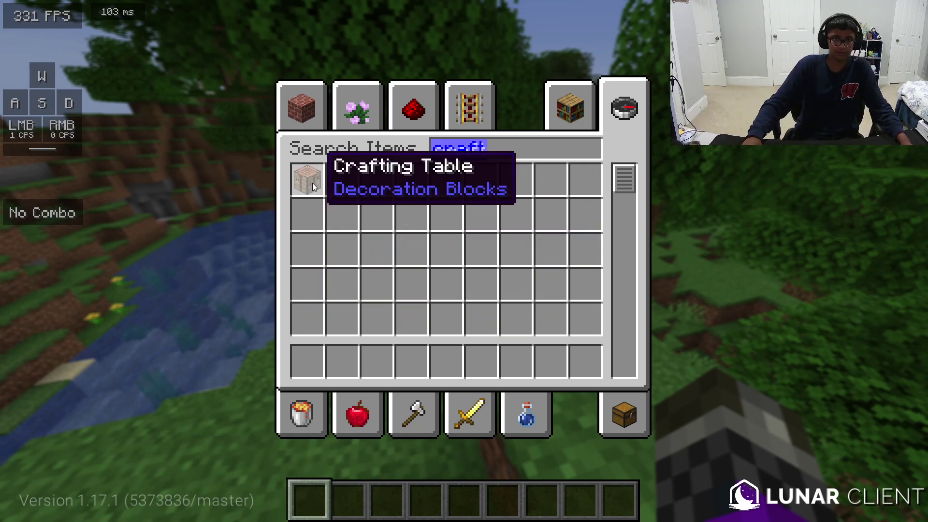
pyautogui.click(309, 183)
pyautogui.click(296, 369)
# Add 64 diamond blocks, 64 gold blocks and two Totems of Undying to the hotbar
pyautogui.write('diamo')
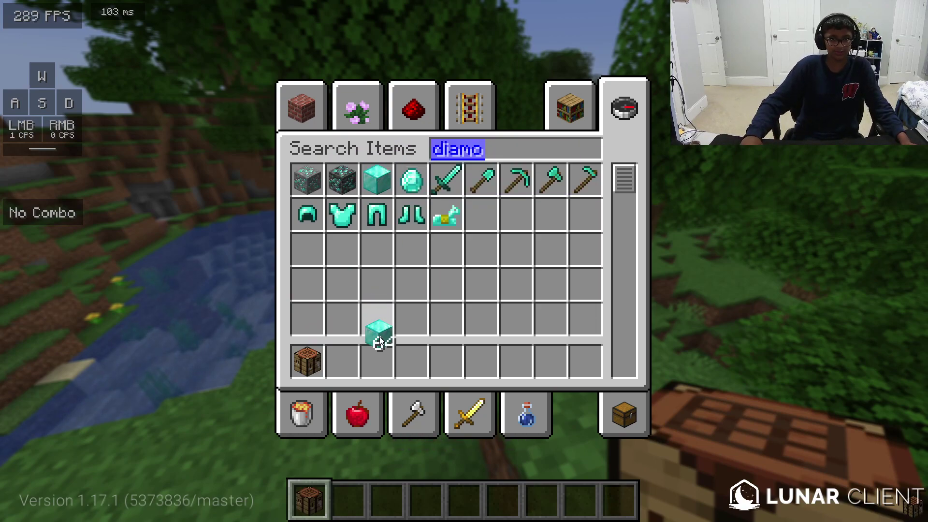
pyautogui.press('BackSpace')
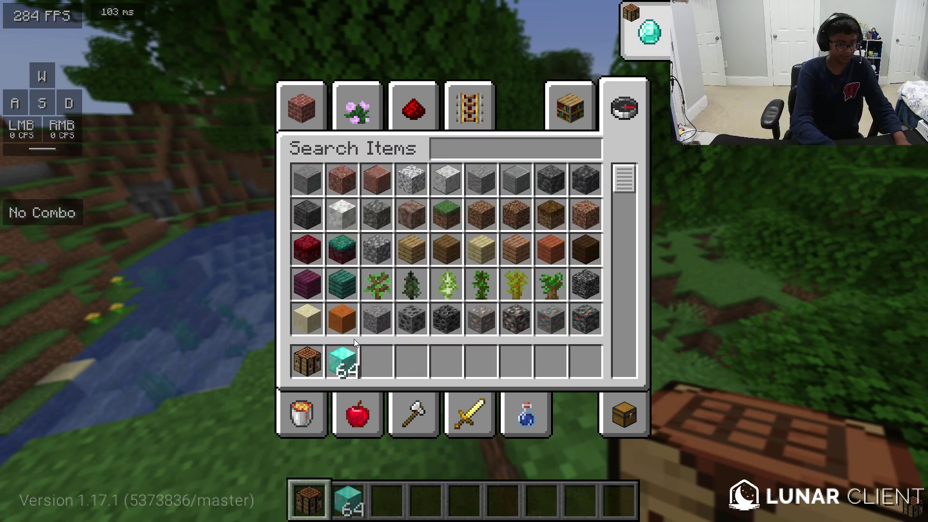
pyautogui.write('gol')
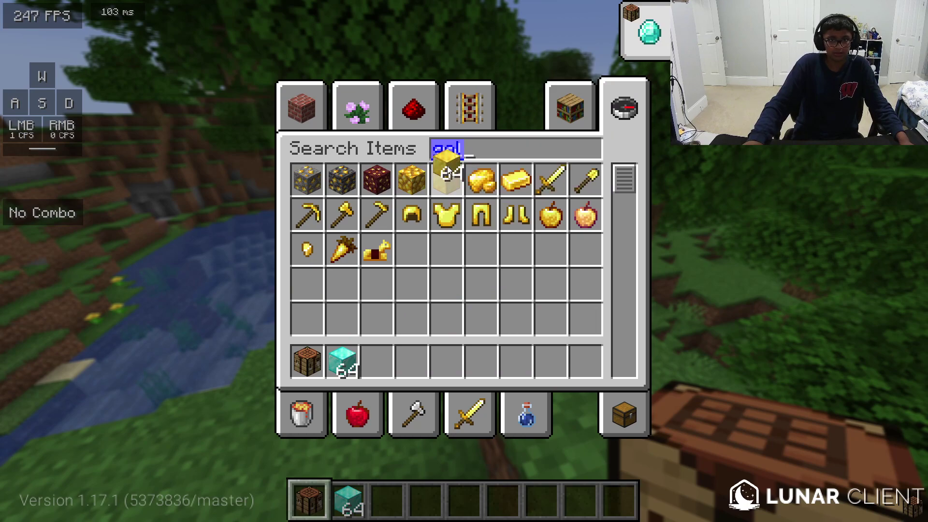
pyautogui.write('tot')
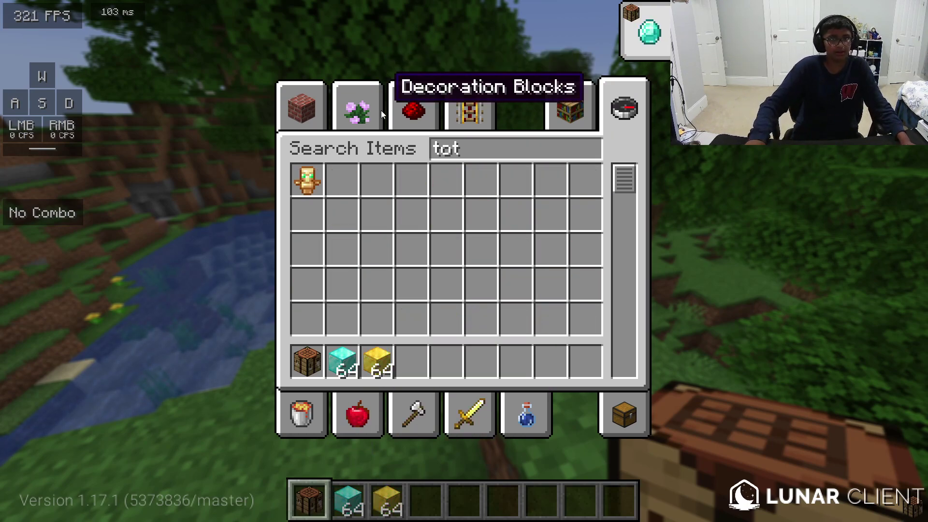
pyautogui.click(307, 181)
pyautogui.click(412, 361)
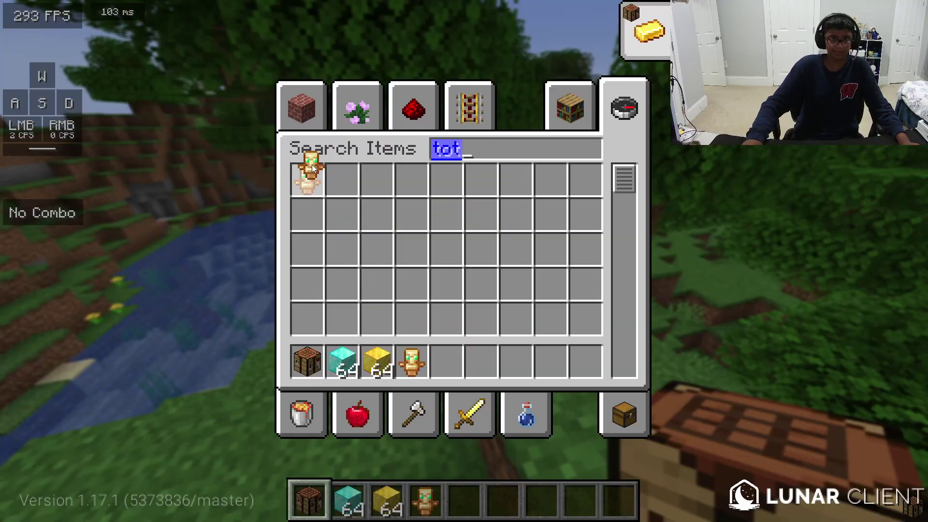
pyautogui.click(445, 361)
# Place the crafting table on the grass and open it
pyautogui.press('e')
pyautogui.press('w')
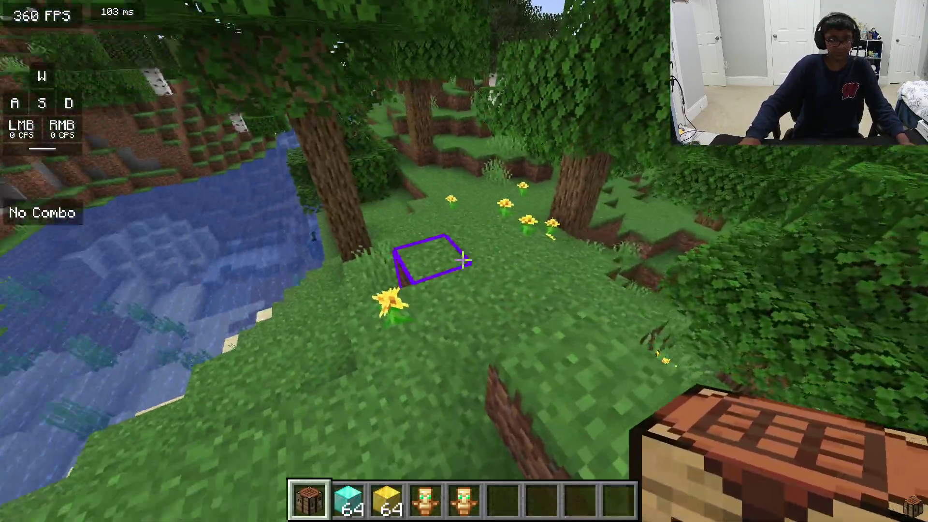
pyautogui.rightClick(463, 261)
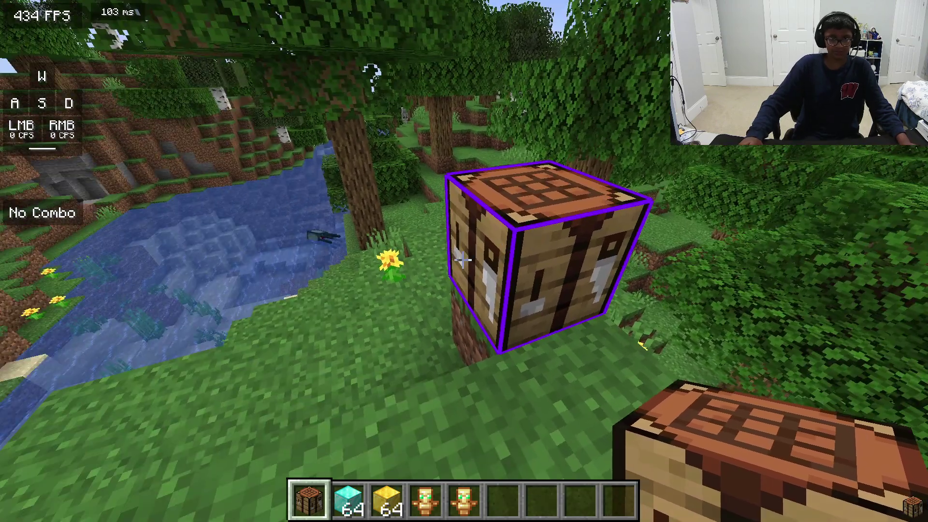
pyautogui.rightClick(464, 261)
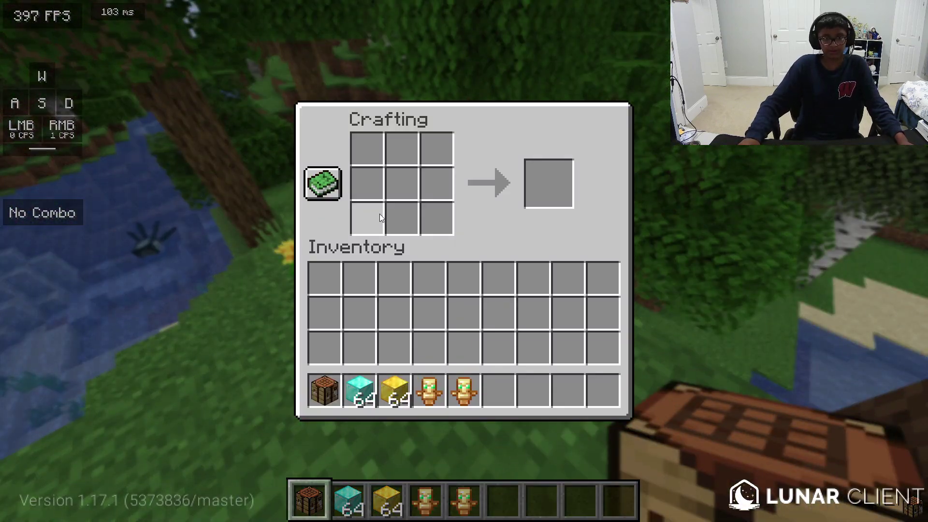
# Craft an Extra heart from the recipe book, move it to the hotbar and consume it
pyautogui.click(320, 189)
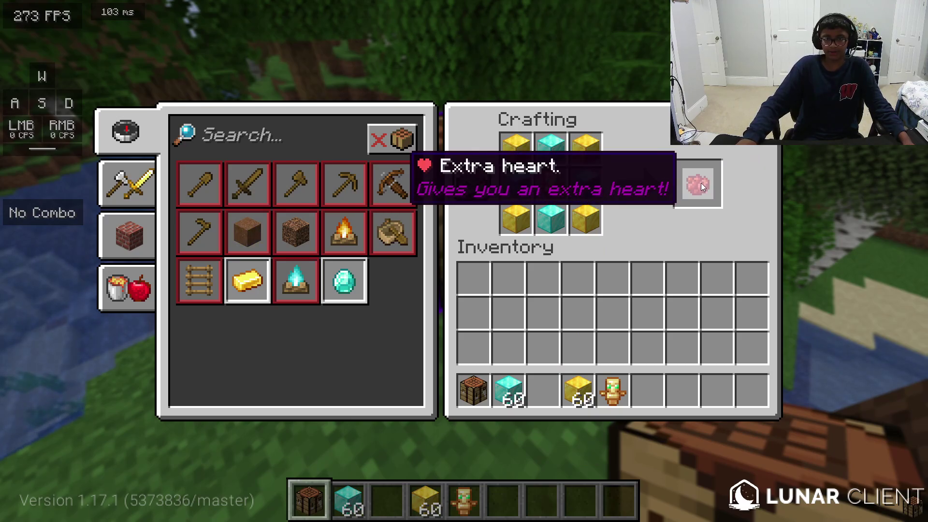
pyautogui.click(701, 183)
pyautogui.click(474, 391)
pyautogui.click(509, 390)
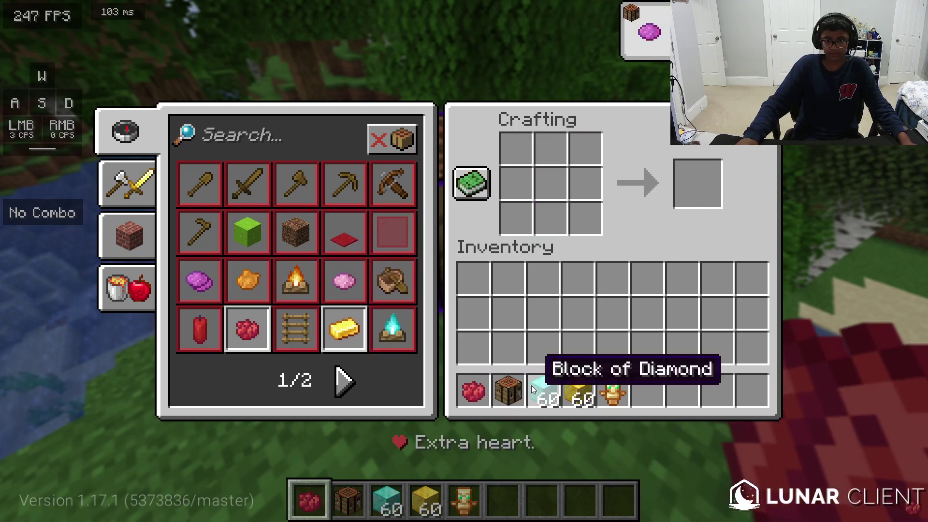
pyautogui.press('e')
pyautogui.rightClick(465, 261)
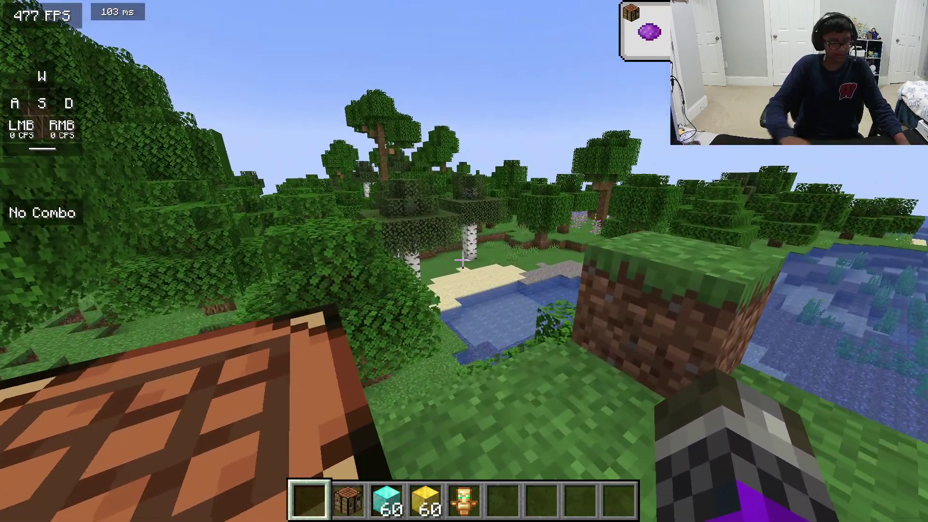
# Switch to survival mode to check hearts, then back to creative via recalled commands
pyautogui.press('/')
pyautogui.write('gamemode survival')
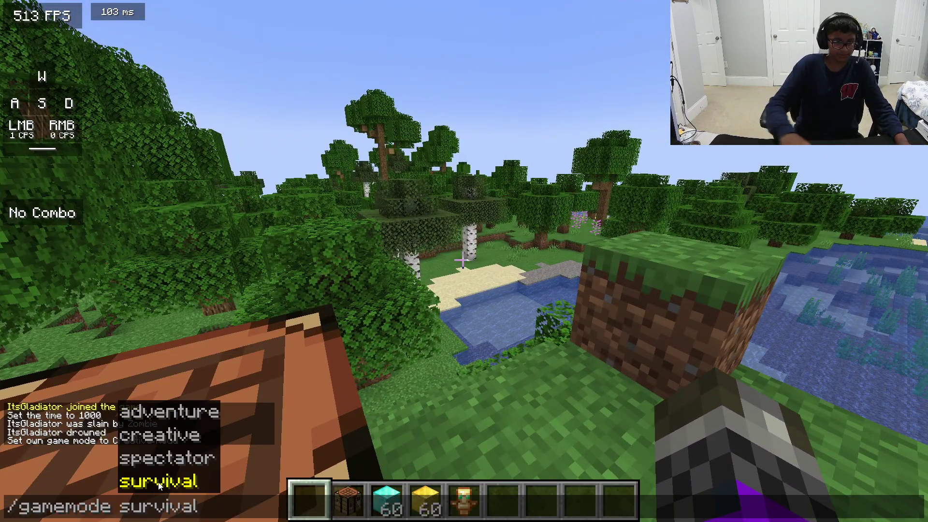
pyautogui.press('Return')
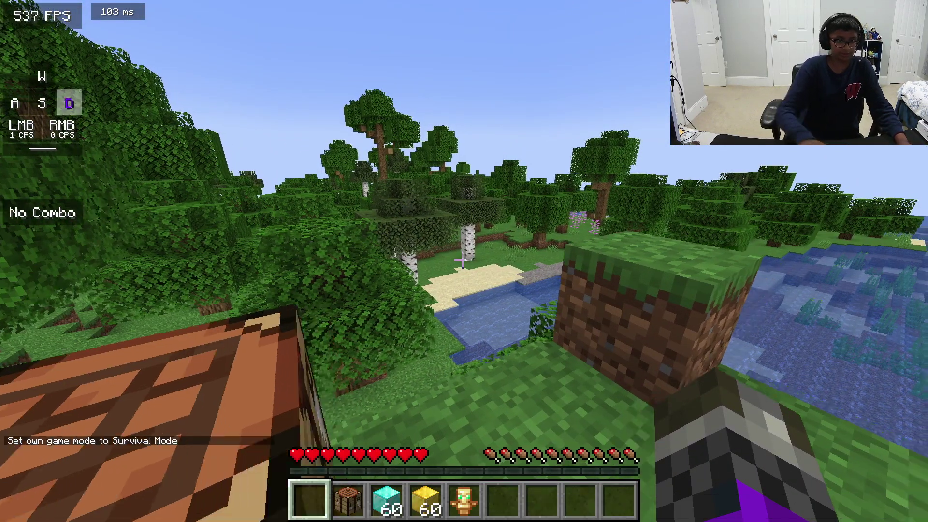
pyautogui.press('t')
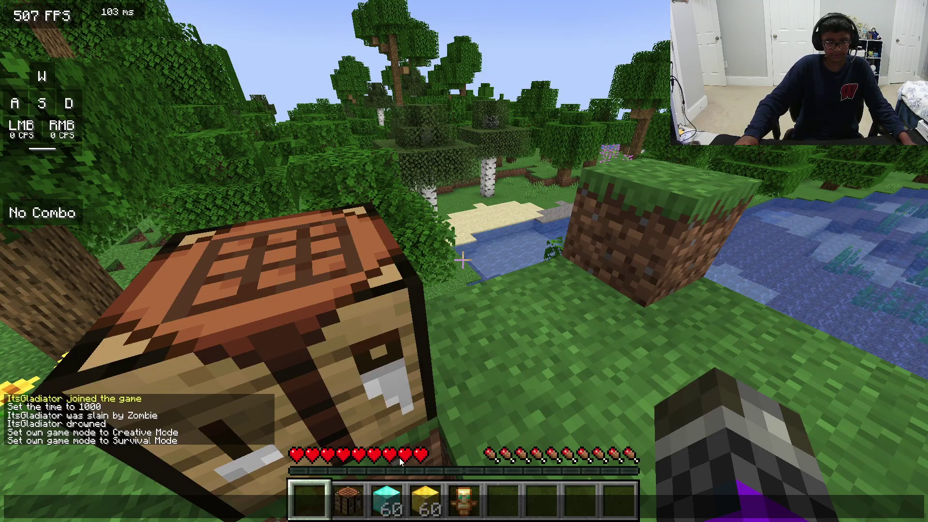
pyautogui.press('Escape')
pyautogui.press('t')
pyautogui.press('Up')
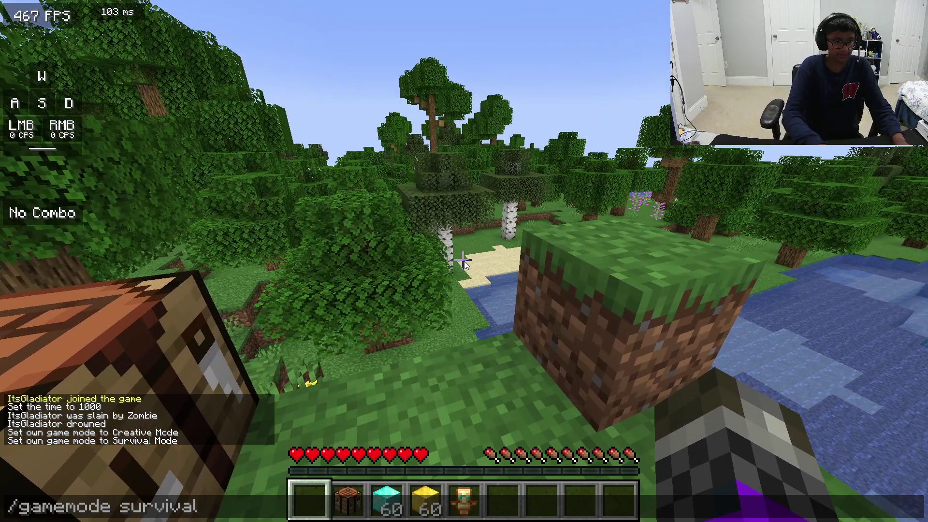
pyautogui.press('Up')
pyautogui.press('Return')
# Briefly open the crafting table, then switch to survival mode again
pyautogui.rightClick(464, 261)
pyautogui.press('Escape')
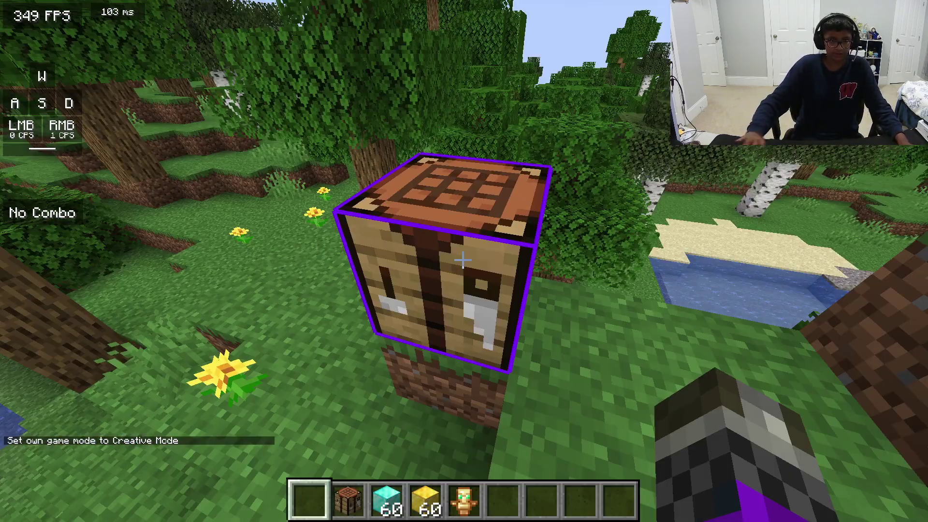
pyautogui.press('t')
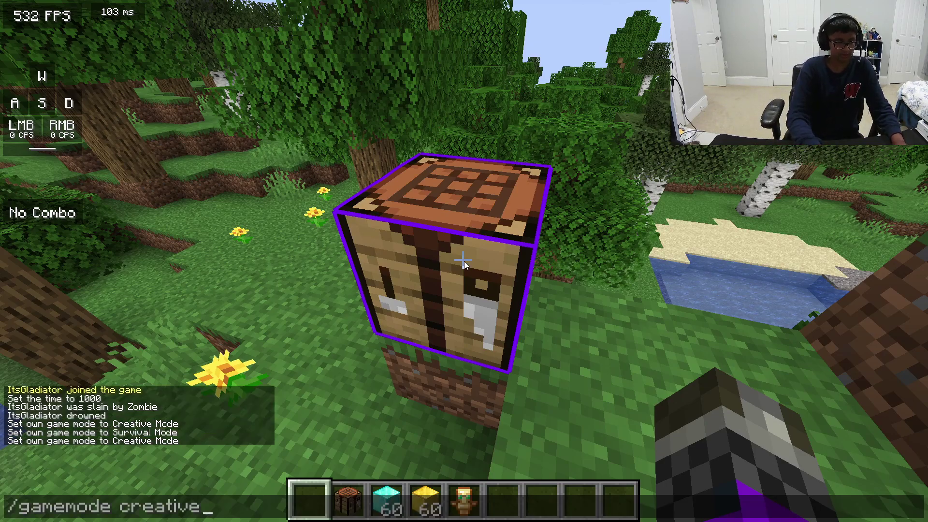
pyautogui.press('Up')
pyautogui.press('Return')
# Craft and consume a second Extra heart from the recipe book
pyautogui.rightClick(464, 261)
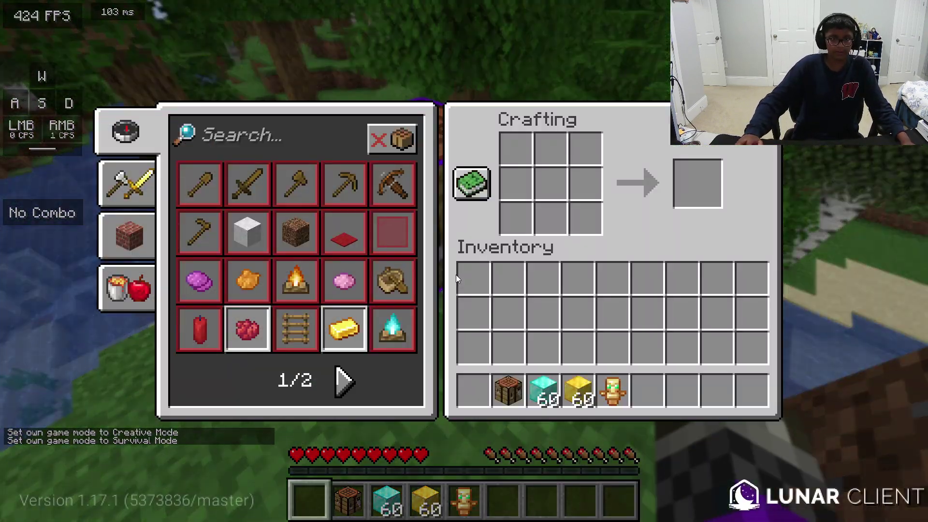
pyautogui.click(246, 325)
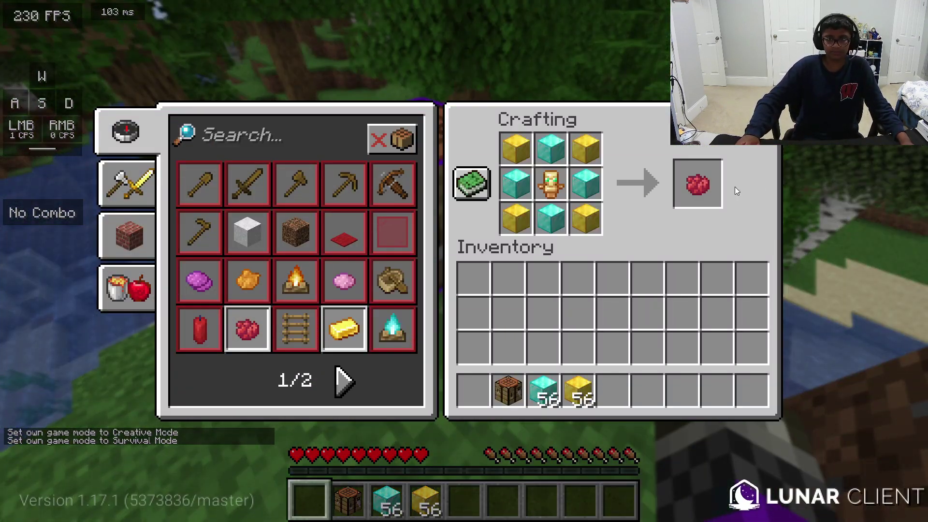
pyautogui.click(468, 403)
pyautogui.press('e')
pyautogui.rightClick(464, 261)
pyautogui.press('w')
pyautogui.press('t')
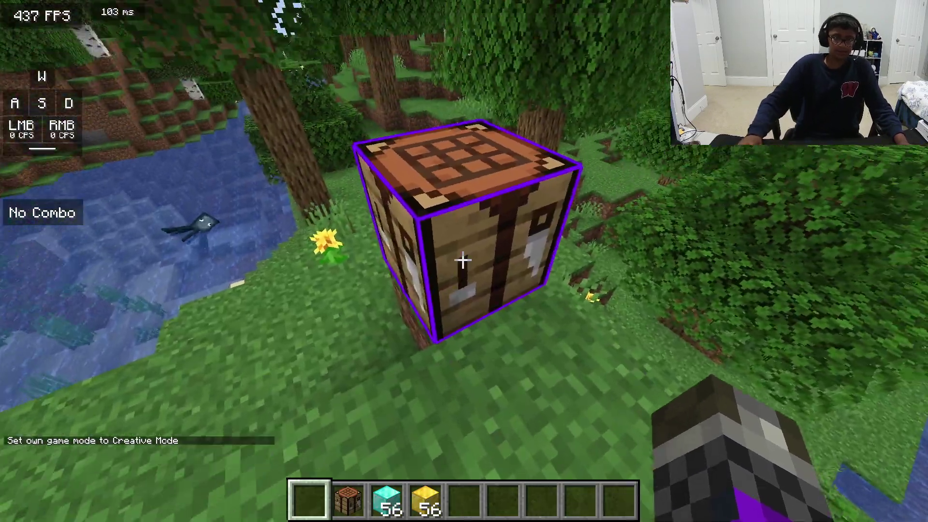
# Break the crafting table and empty the hotbar from the creative inventory
pyautogui.click(464, 261)
pyautogui.press('e')
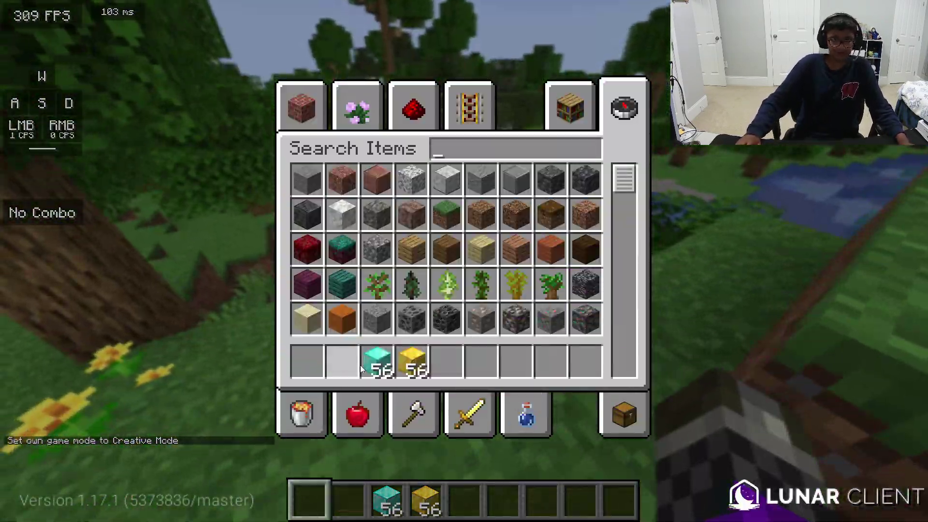
pyautogui.press('Escape')
pyautogui.press('w')
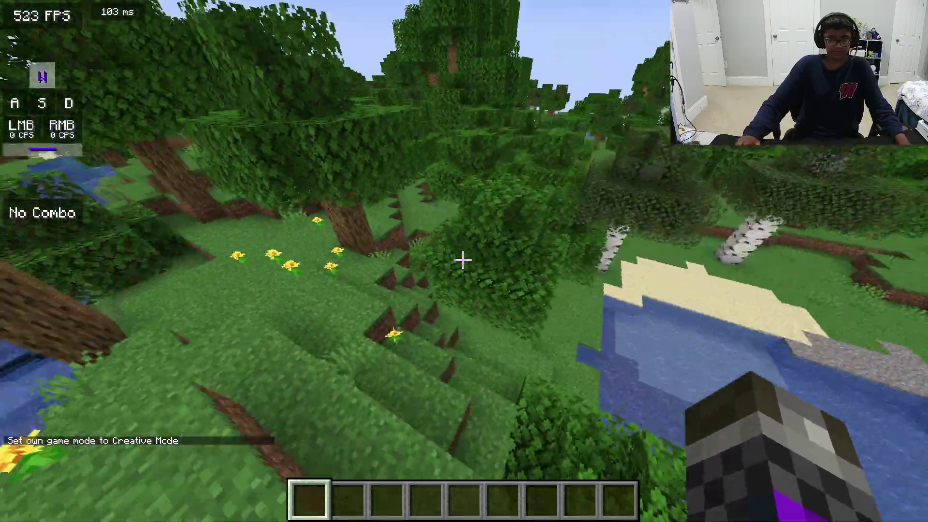
# Switch to front-facing third-person view and narrow the field of view to 30
pyautogui.press('F5')
pyautogui.press('F5')
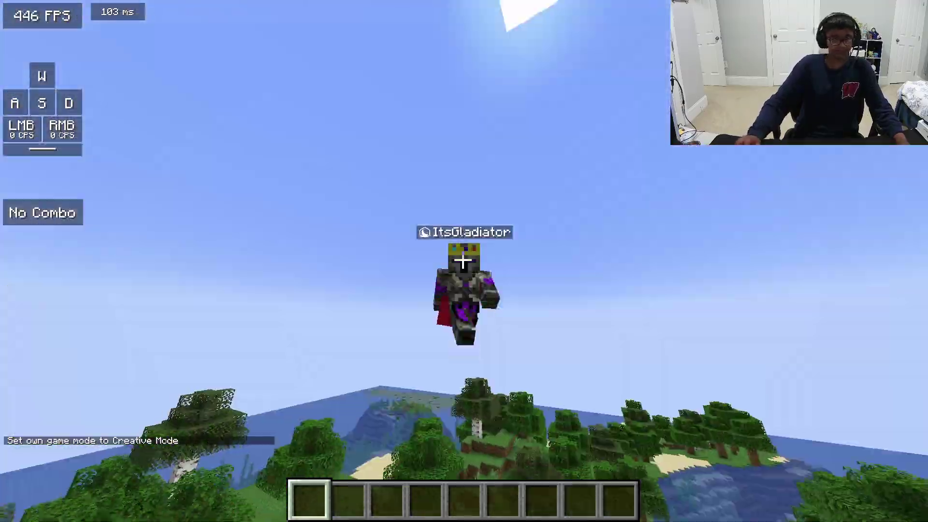
pyautogui.press('Escape')
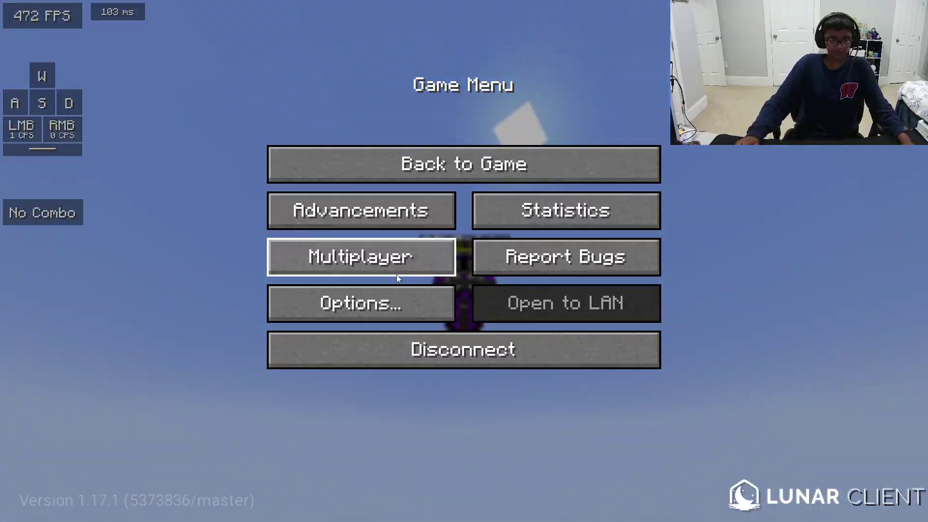
pyautogui.click(391, 292)
pyautogui.moveTo(387, 70); pyautogui.dragTo(172, 80)
pyautogui.press('Escape')
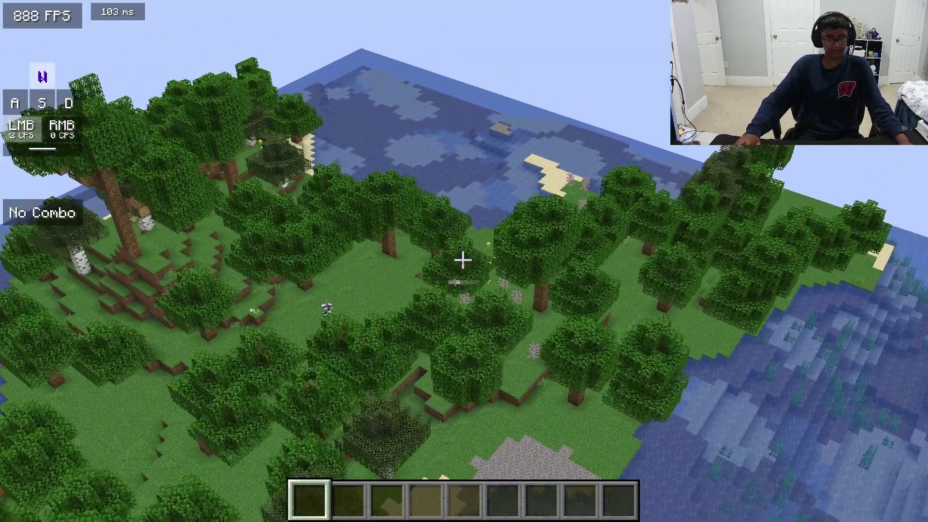
# Reset the field of view back to about 90 in the game options
pyautogui.click(464, 261)
pyautogui.press('Escape')
pyautogui.click(411, 303)
pyautogui.moveTo(374, 88); pyautogui.dragTo(378, 89)
pyautogui.press('Escape')
pyautogui.press('w')
pyautogui.click(464, 261)
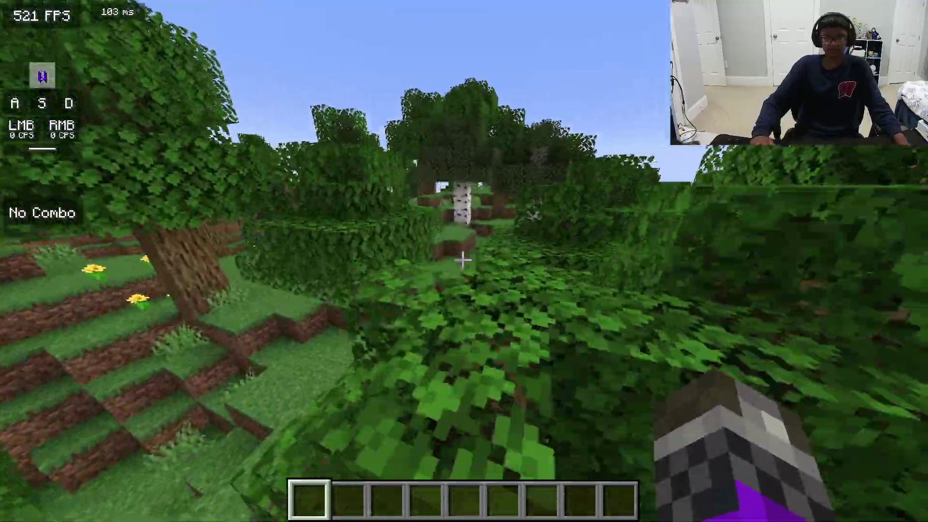
# Fly forward over the trees toward the clearing and break a leaf block
pyautogui.press('w')
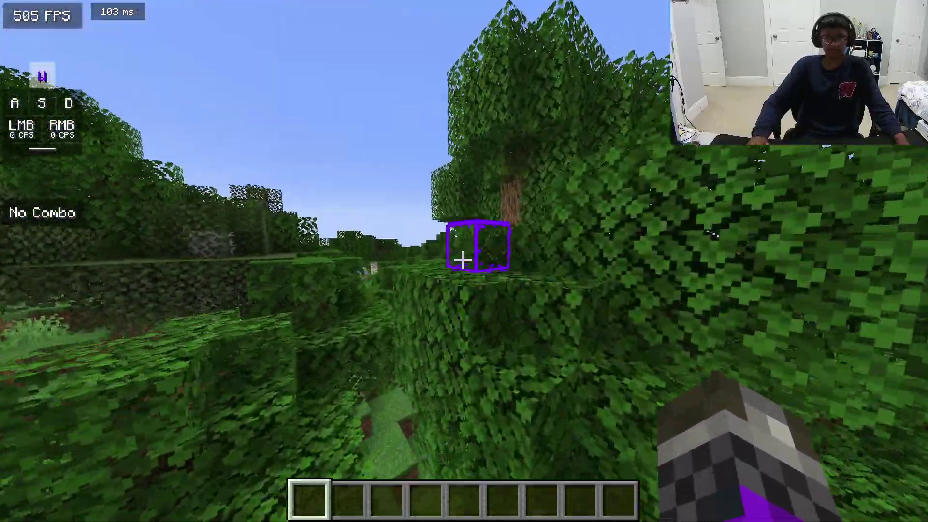
pyautogui.press('w')
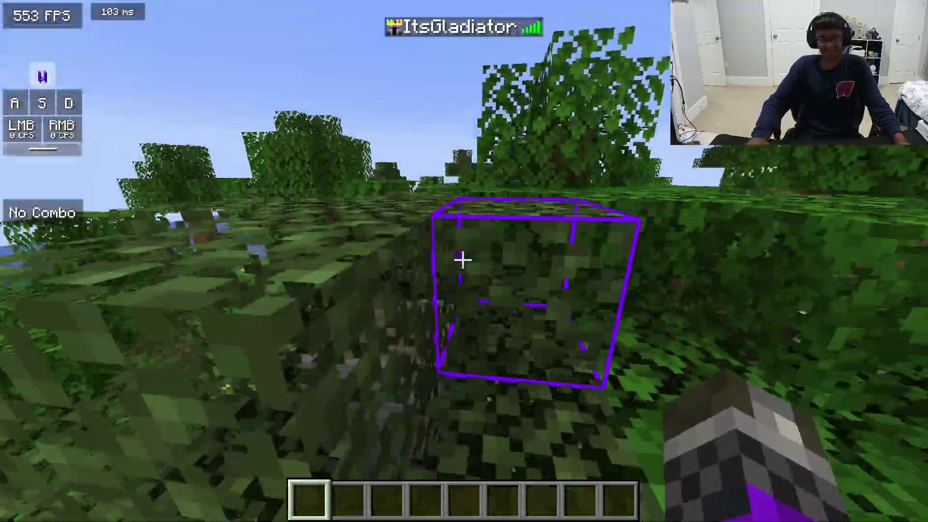
pyautogui.press('w')
pyautogui.click(462, 260)
pyautogui.click(462, 260)
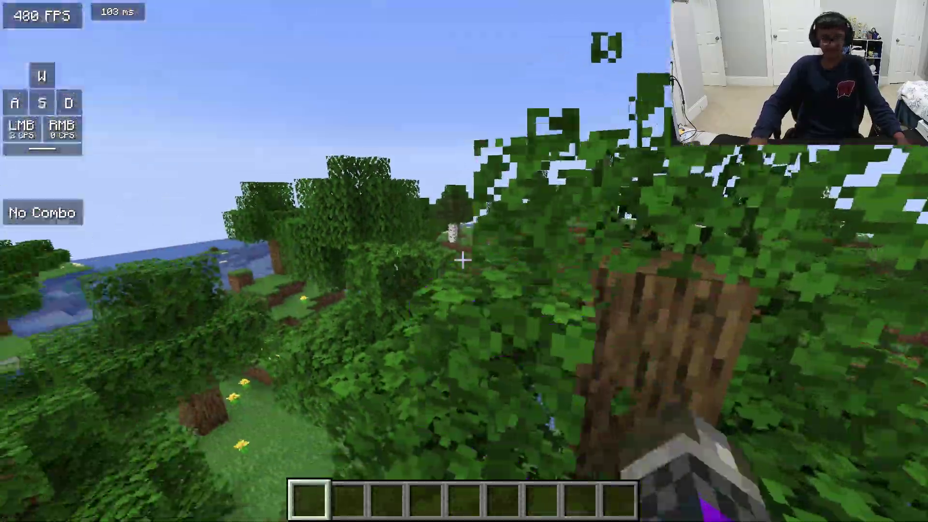
# Break more leaf blocks across the treetops and along the river bank
pyautogui.press('w')
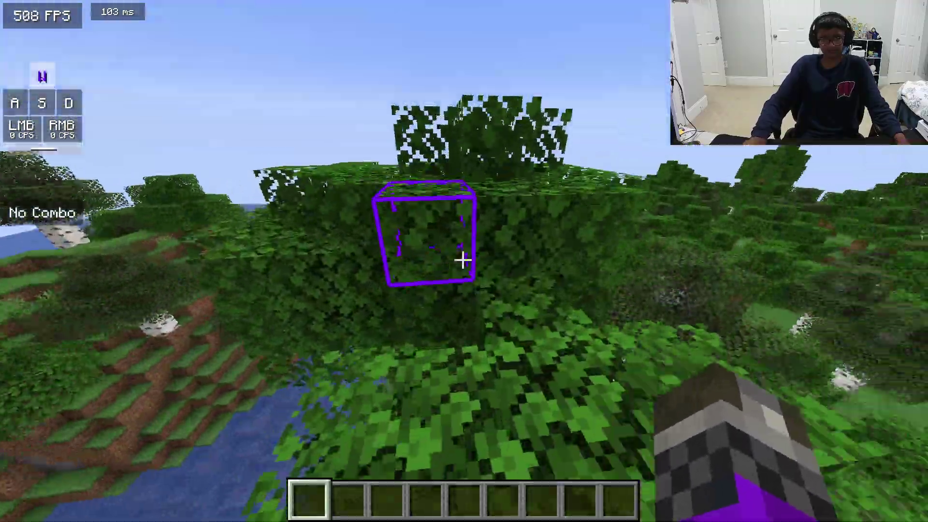
pyautogui.press('w')
pyautogui.click(462, 260)
pyautogui.click(463, 260)
pyautogui.click(463, 260)
pyautogui.press('s')
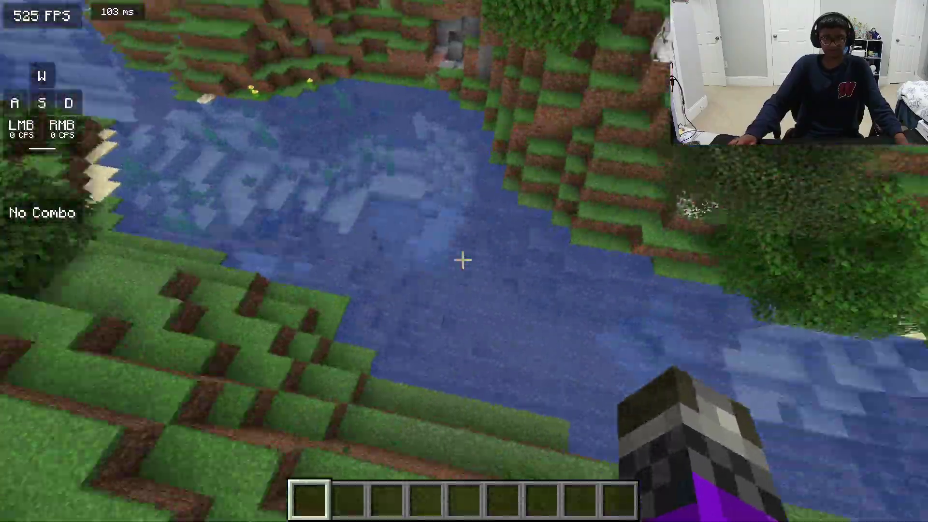
pyautogui.press('w')
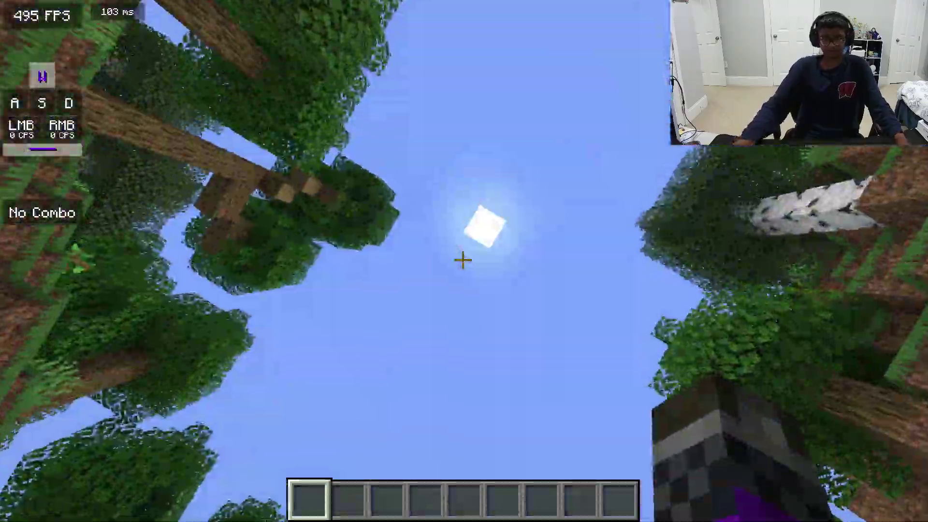
pyautogui.click(463, 260)
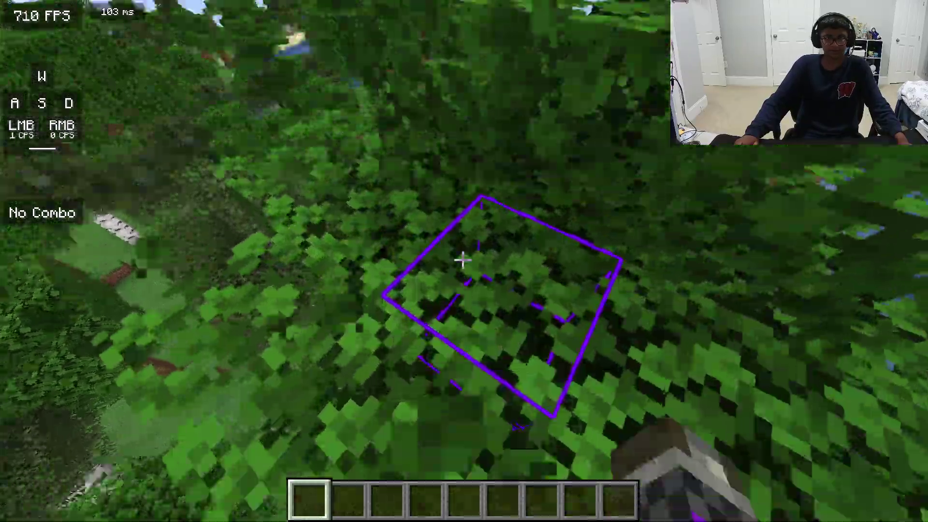
pyautogui.press('w')
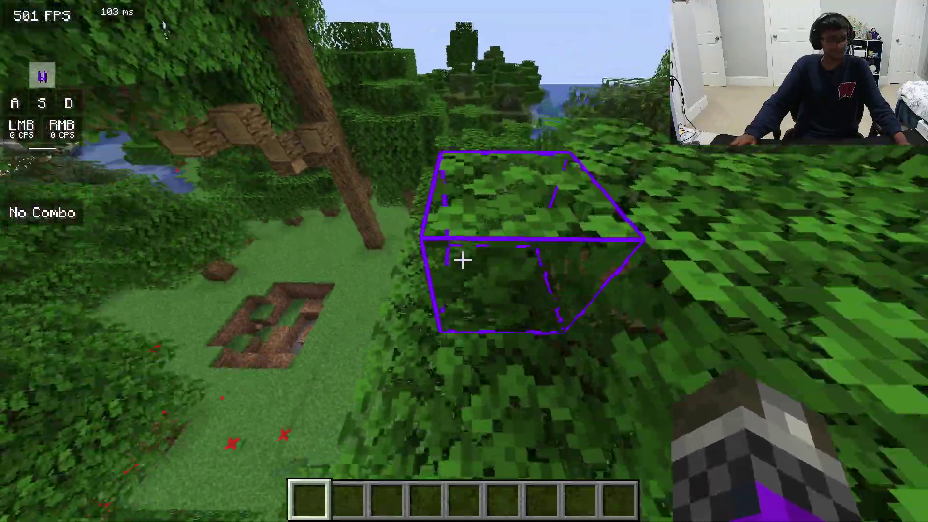